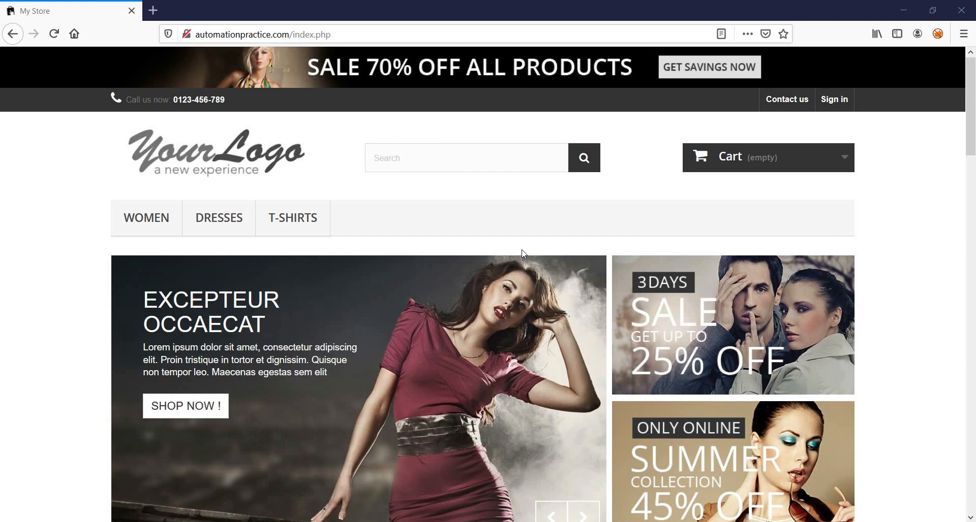
# - Enable manual proxy configuration in the browser's connection settings, using localhost and port 8888, and return to the store page
pyautogui.click(963, 34)
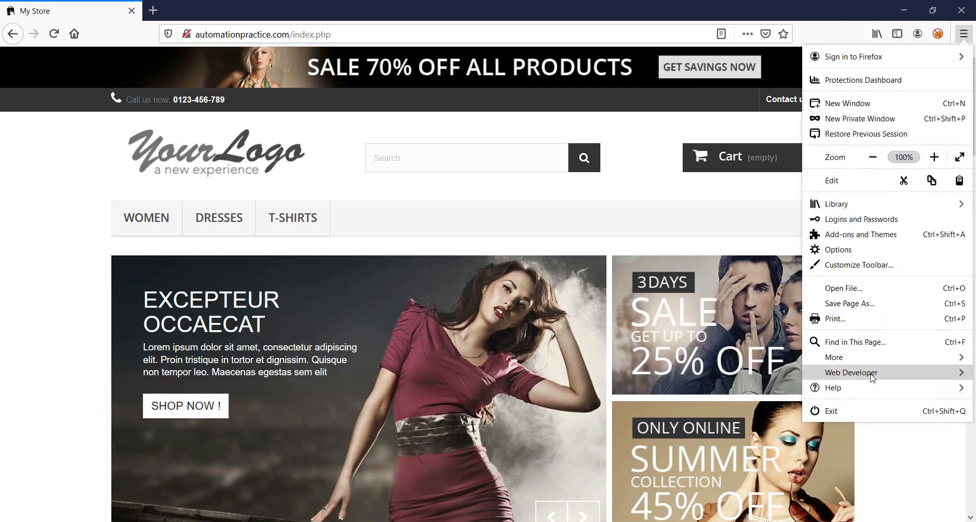
pyautogui.click(878, 362)
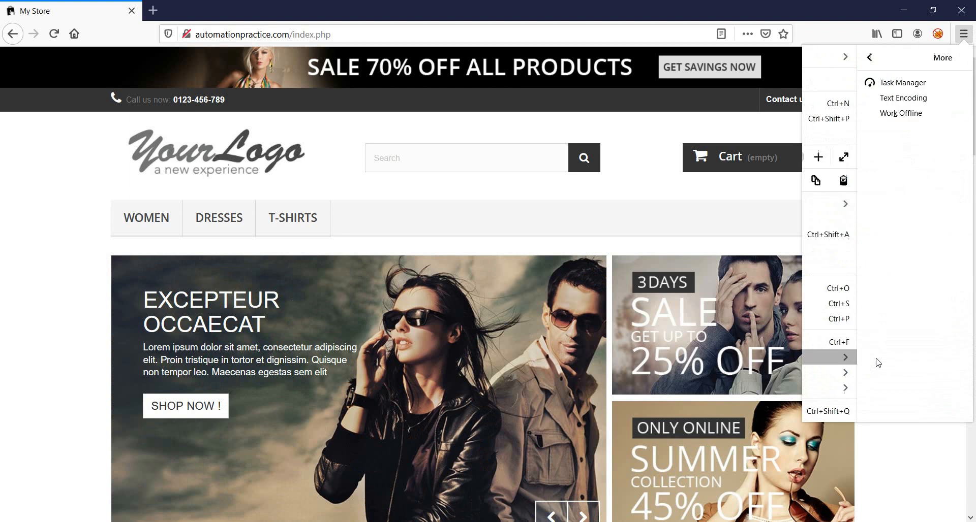
pyautogui.click(814, 58)
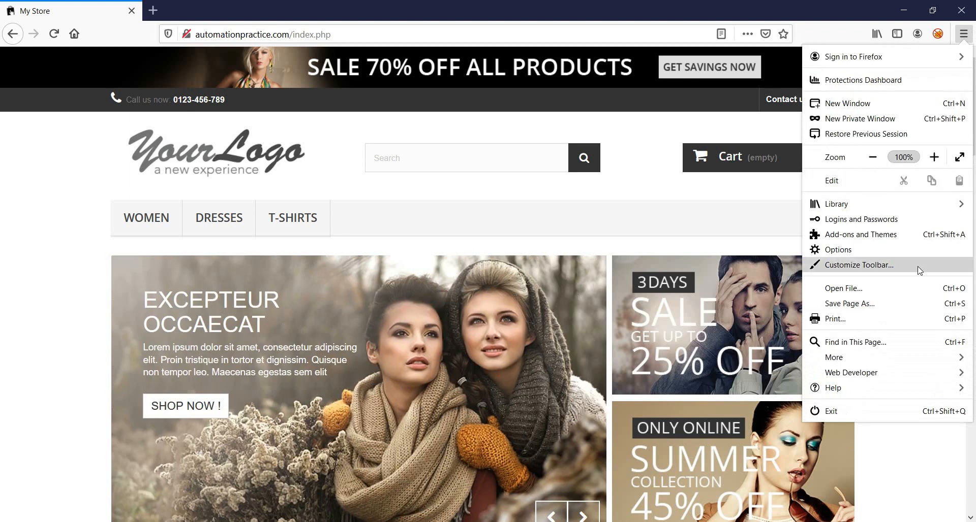
pyautogui.click(914, 251)
pyautogui.scroll(-20, 665, 292)
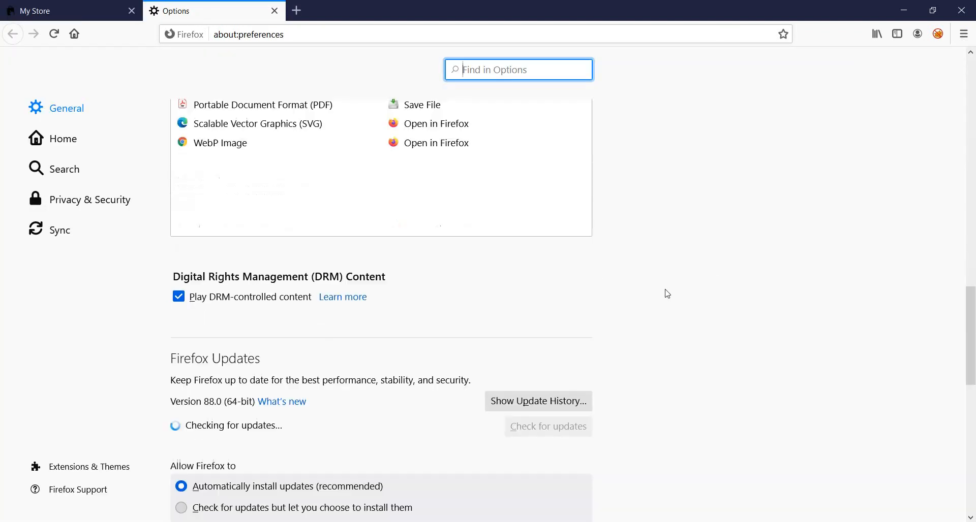
pyautogui.click(551, 477)
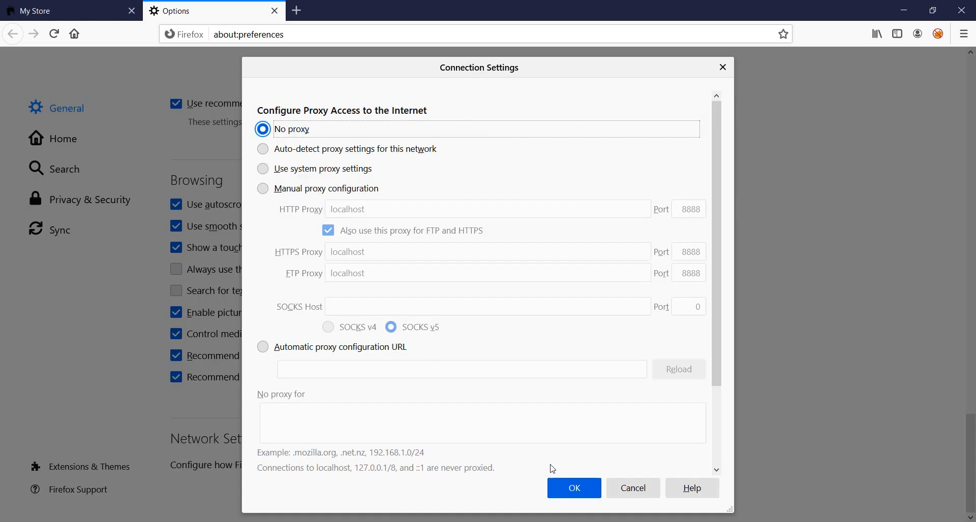
pyautogui.click(349, 176)
pyautogui.click(347, 189)
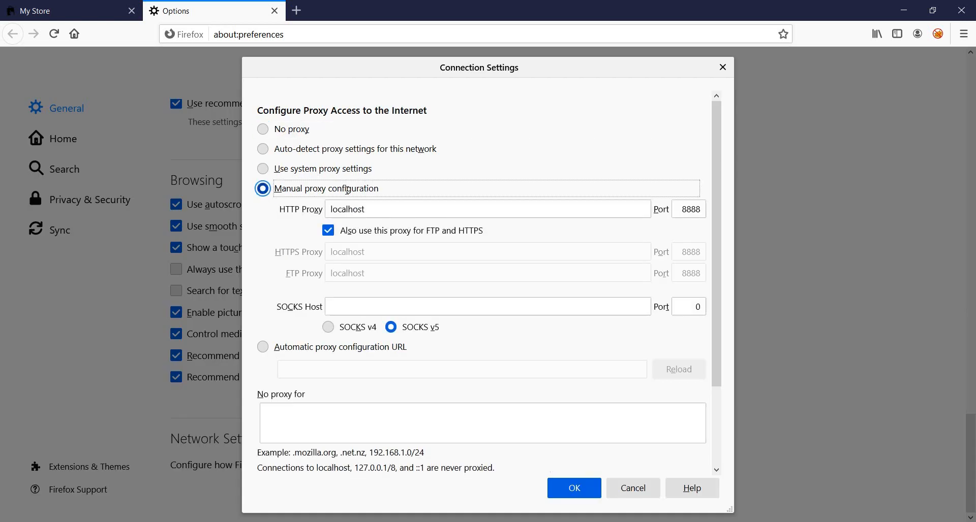
pyautogui.click(568, 487)
pyautogui.click(116, 5)
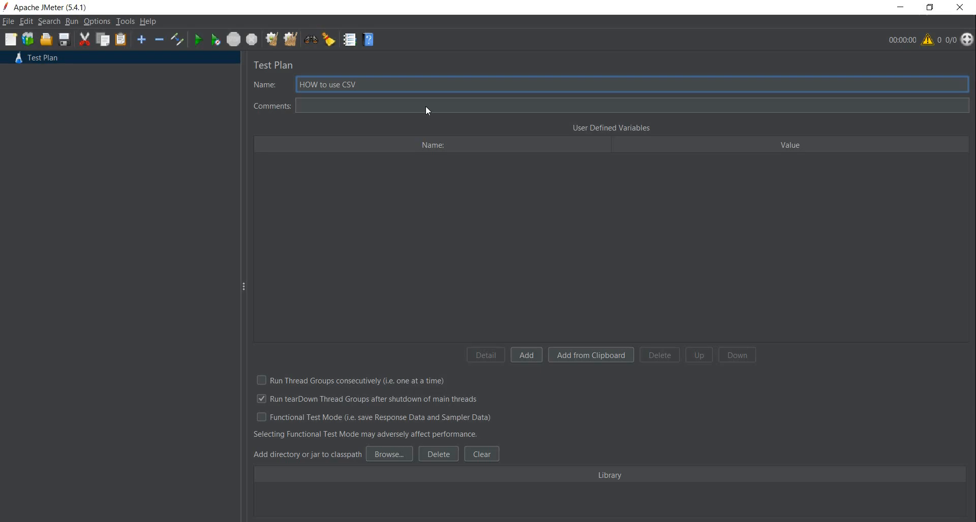
# - Switch to Apache JMeter and choose the Recording template for a new test plan
pyautogui.click(213, 113)
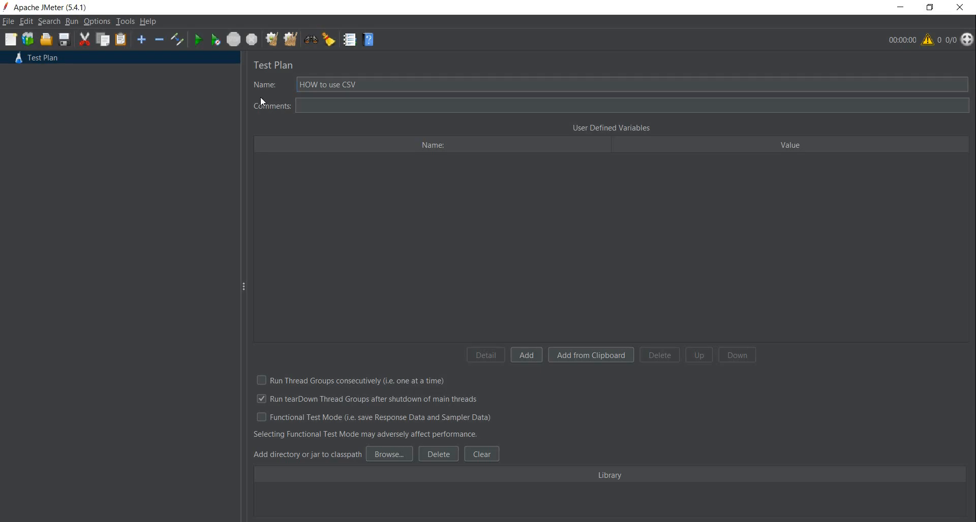
pyautogui.click(14, 22)
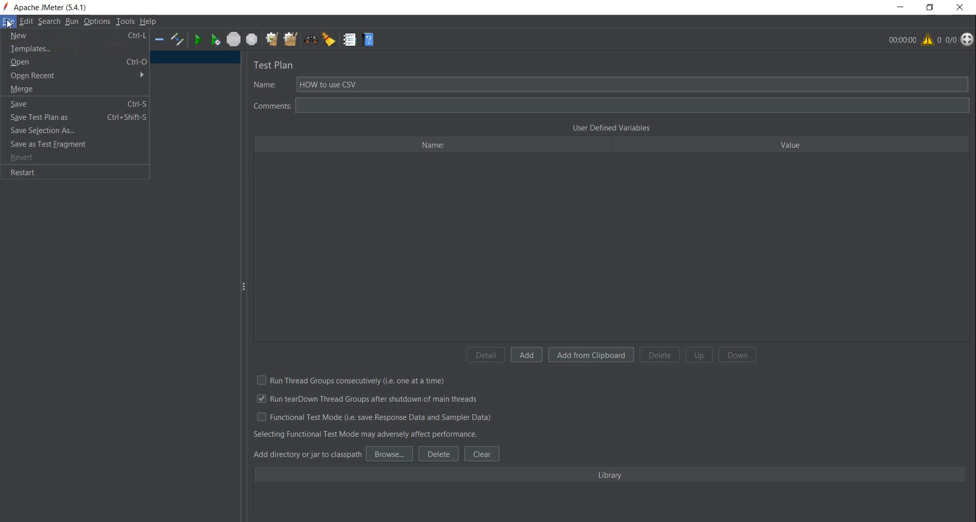
pyautogui.click(53, 52)
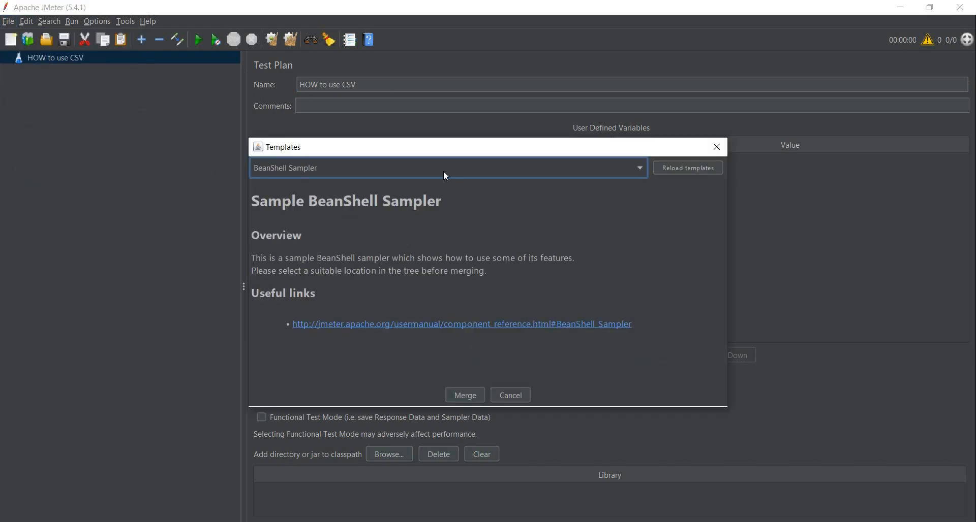
pyautogui.click(492, 173)
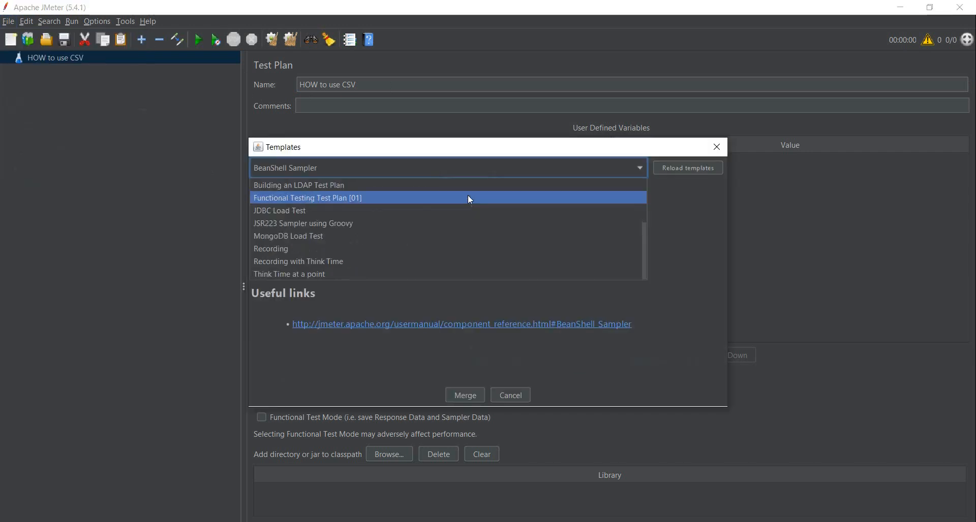
pyautogui.click(344, 250)
pyautogui.click(459, 395)
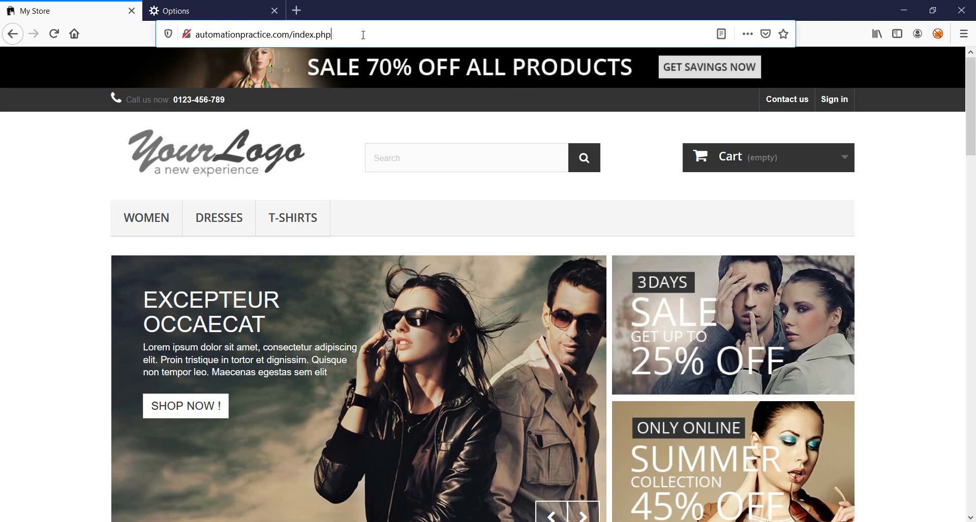
pyautogui.hotkey('ctrl', 'l')
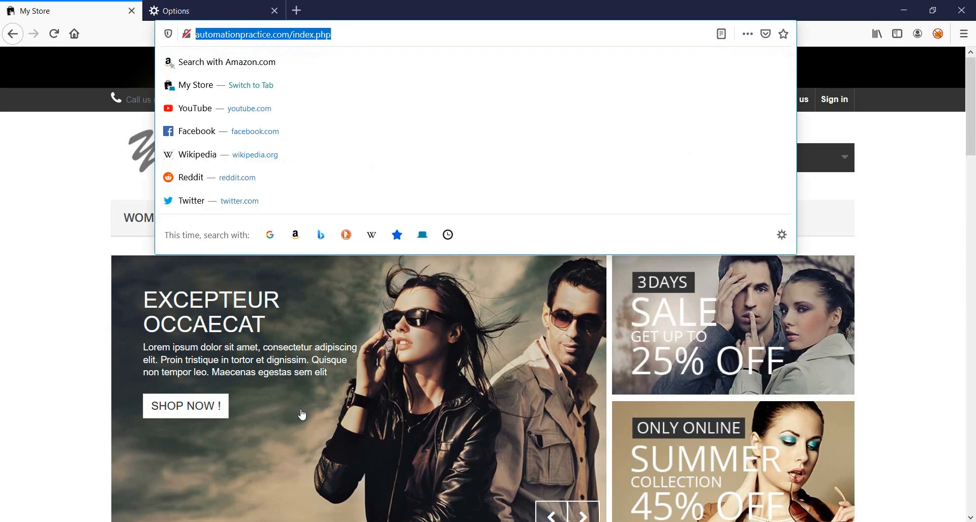
pyautogui.click(436, 521)
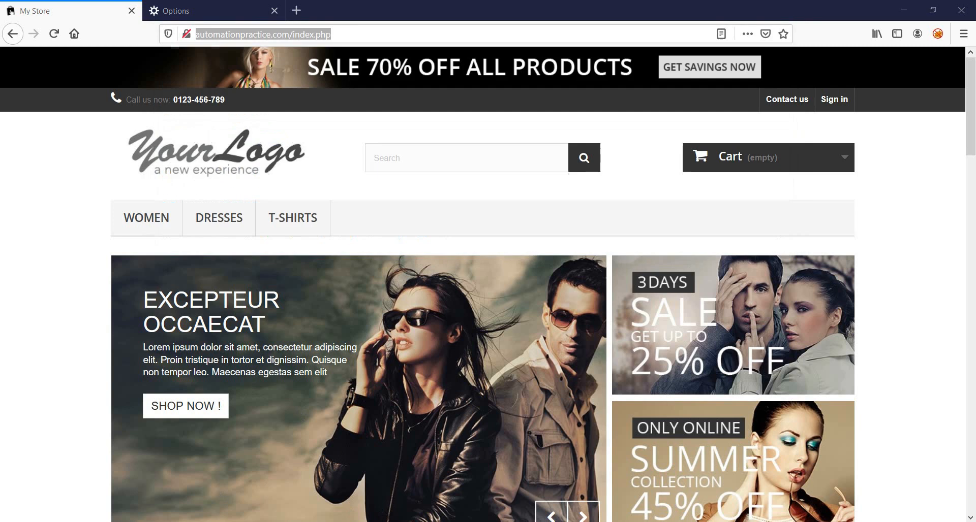
pyautogui.doubleClick(533, 263)
pyautogui.hotkey('ctrl', 'v')
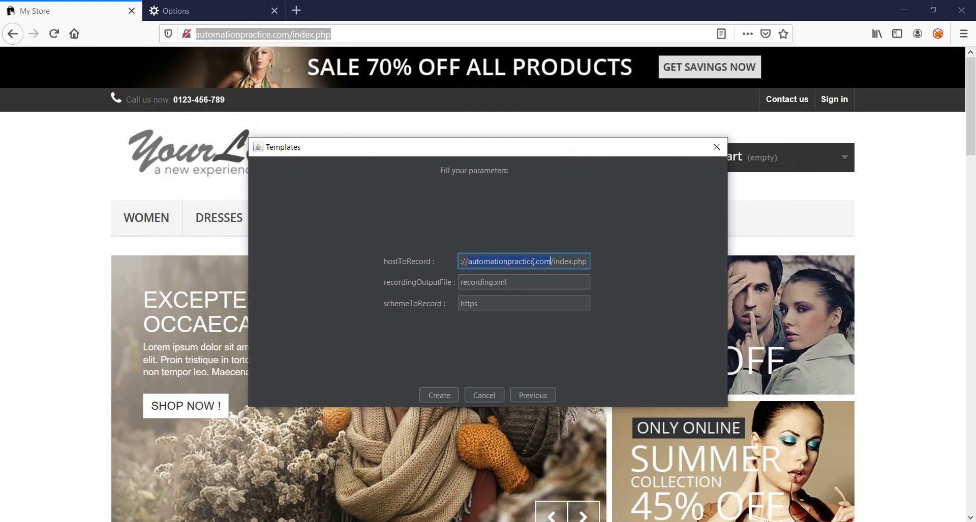
pyautogui.press('BackSpace')
pyautogui.write('http://automationpractice.com/index.php')
pyautogui.click(440, 395)
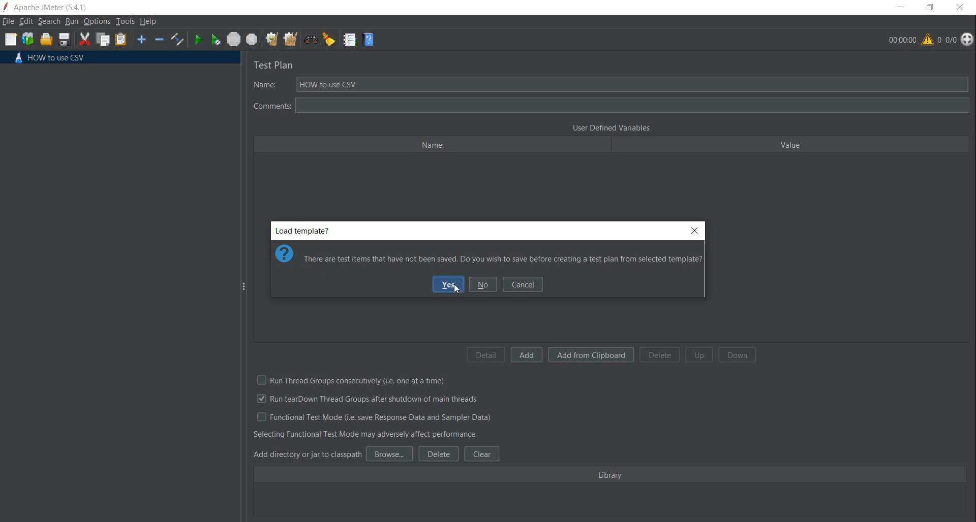
pyautogui.click(485, 284)
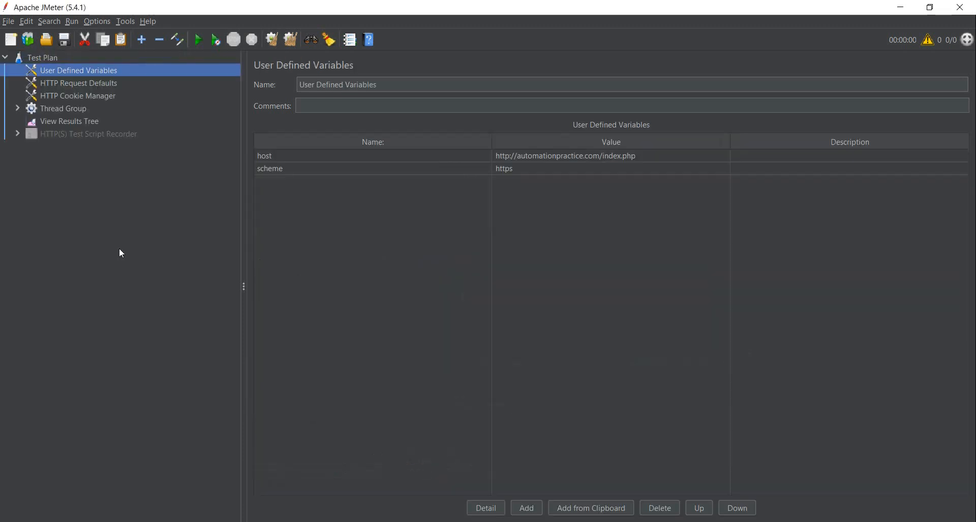
# - Start the HTTP(S) Test Script Recorder on port 8888 and reload the store's home page in Firefox
pyautogui.click(72, 134)
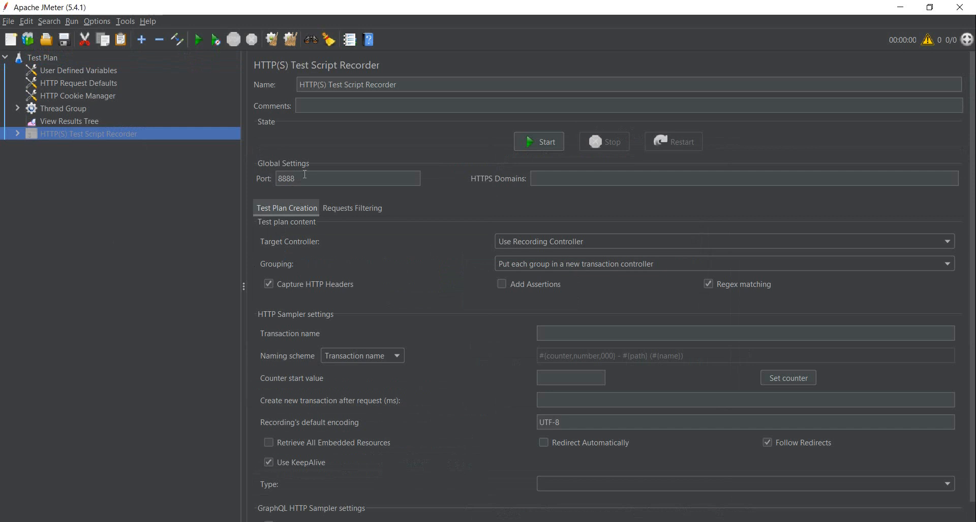
pyautogui.click(545, 142)
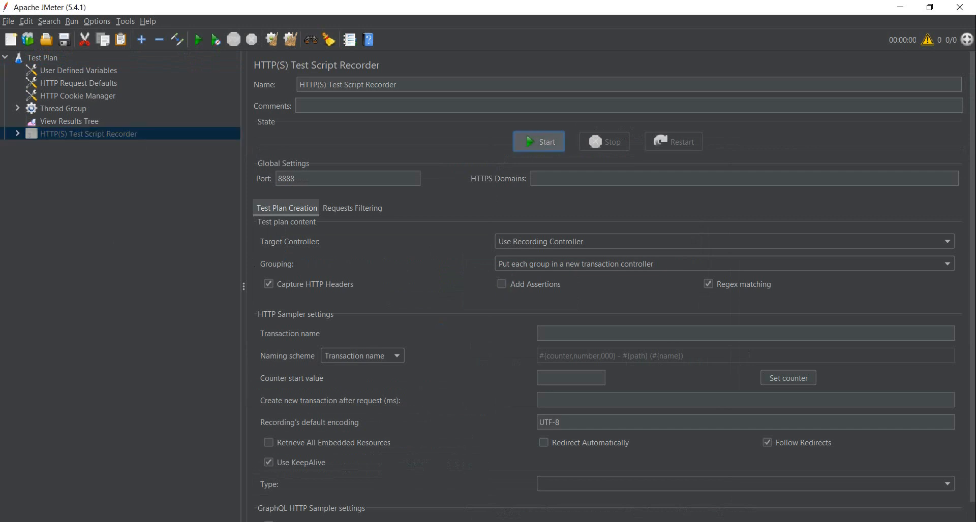
pyautogui.hotkey('alt', 'Tab')
pyautogui.doubleClick(482, 34)
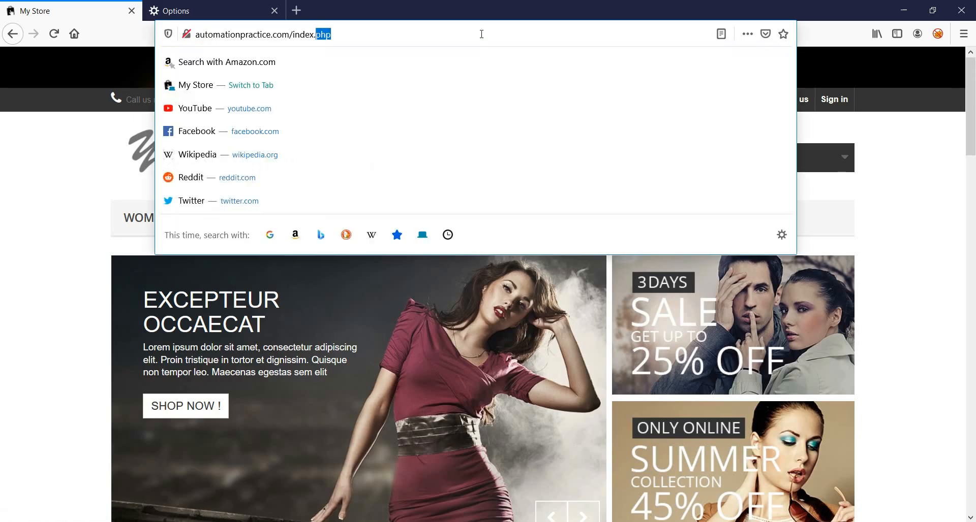
pyautogui.press('Return')
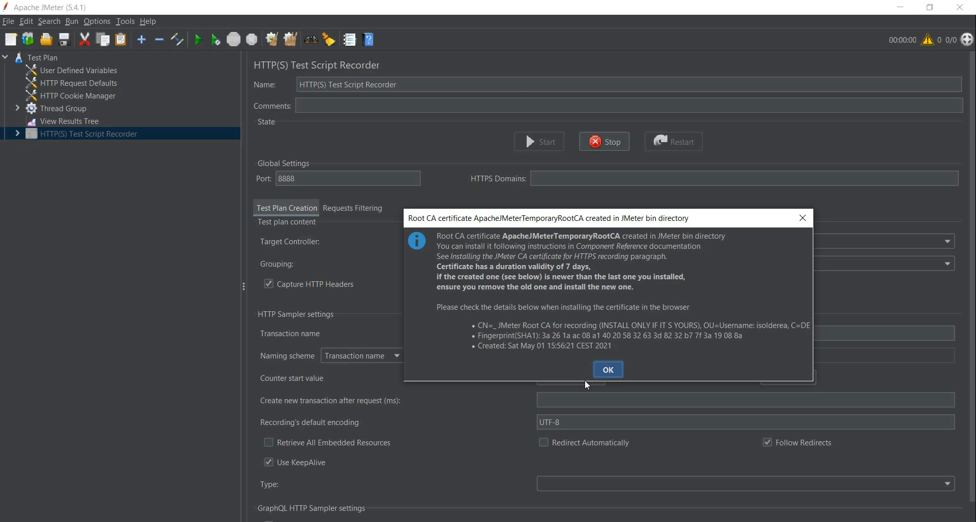
# - Set the recorder's transaction name to Home Page
pyautogui.click(610, 369)
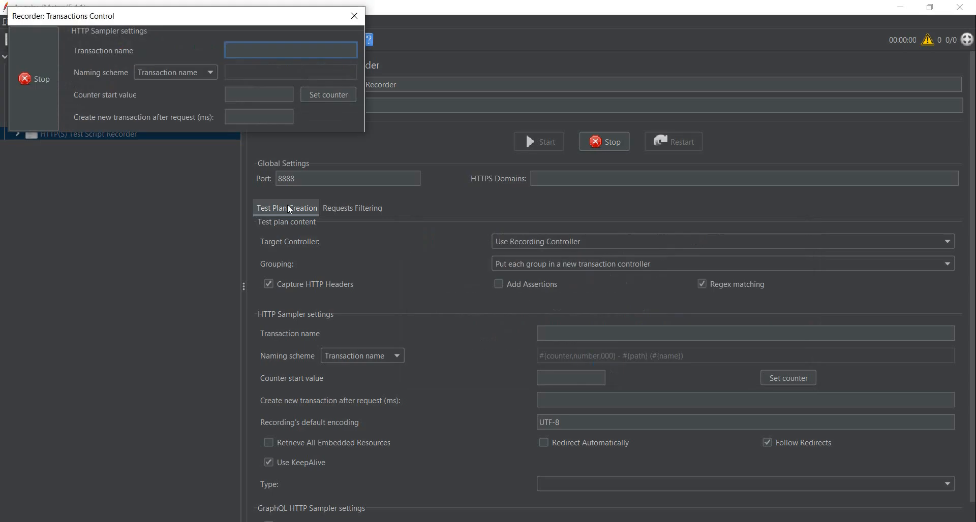
pyautogui.write('Home Page')
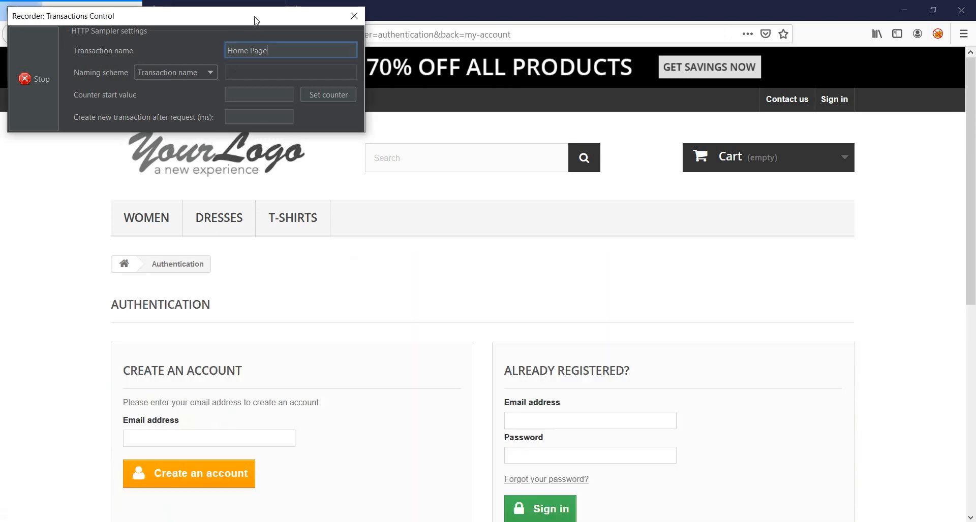
# - Move the recorder's transactions window lower over the Authentication page and change the transaction name to Create Account
pyautogui.moveTo(255, 21); pyautogui.dragTo(406, 163)
pyautogui.tripleClick(412, 186)
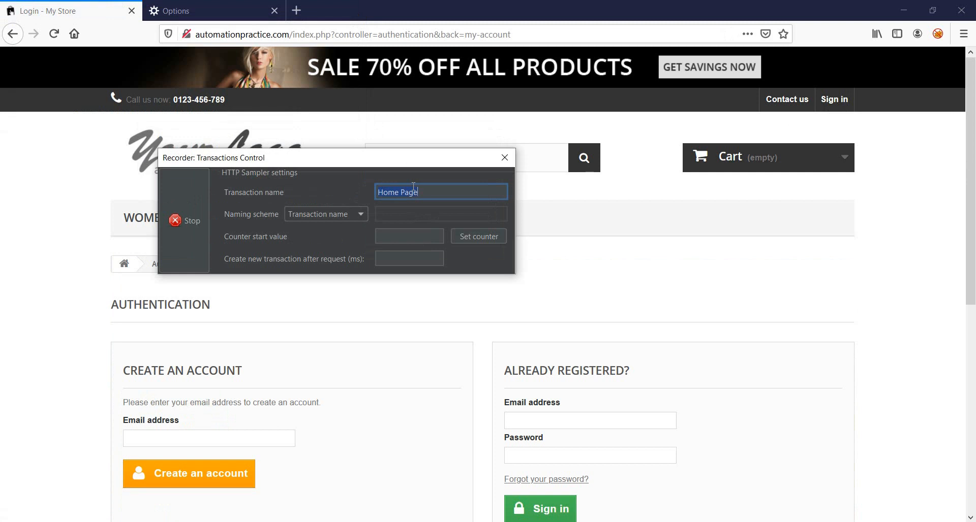
pyautogui.write('Create Account')
# - Enter the new customer's email address under Create an Account, copy it and submit it to open the registration form
pyautogui.click(230, 444)
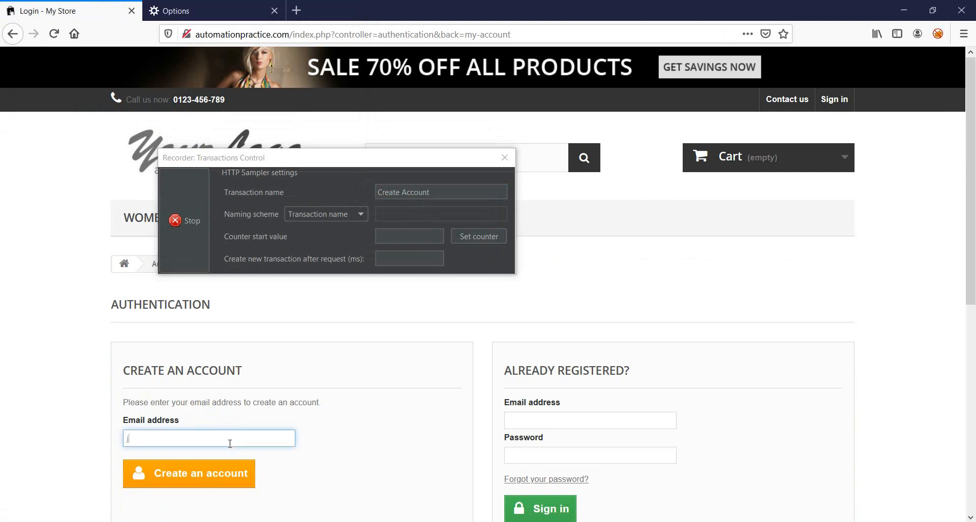
pyautogui.hotkey('ctrl', 'a')
pyautogui.hotkey('ctrl', 'c')
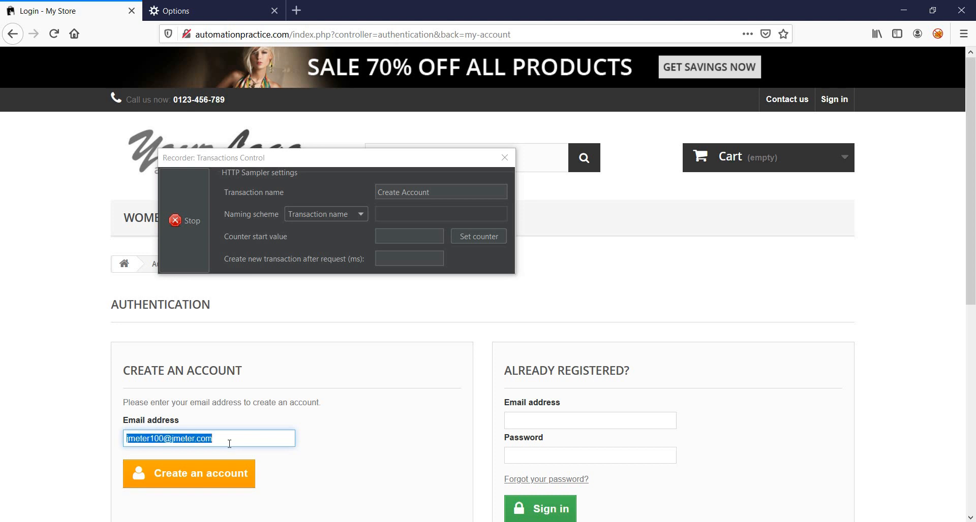
pyautogui.click(224, 474)
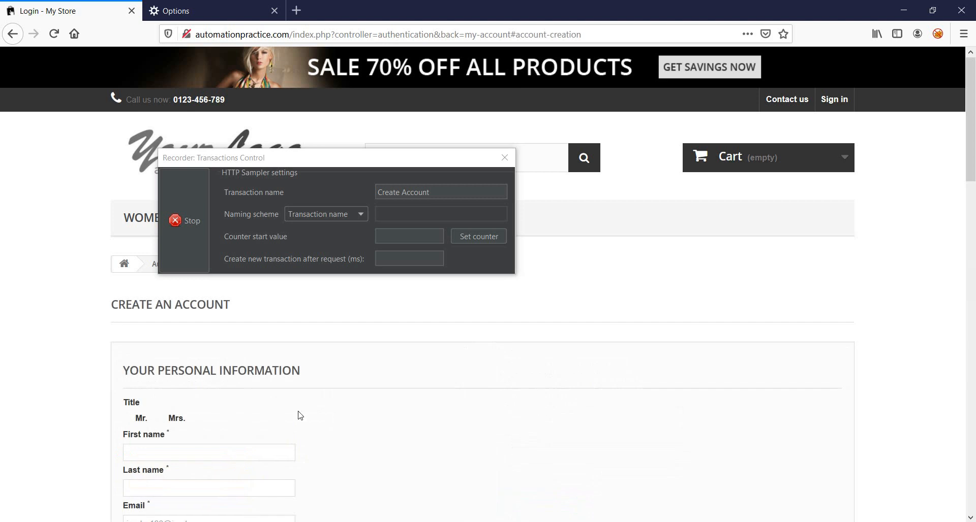
# - Select the title Mr. and fill in the first name and last name in the personal information form
pyautogui.click(128, 351)
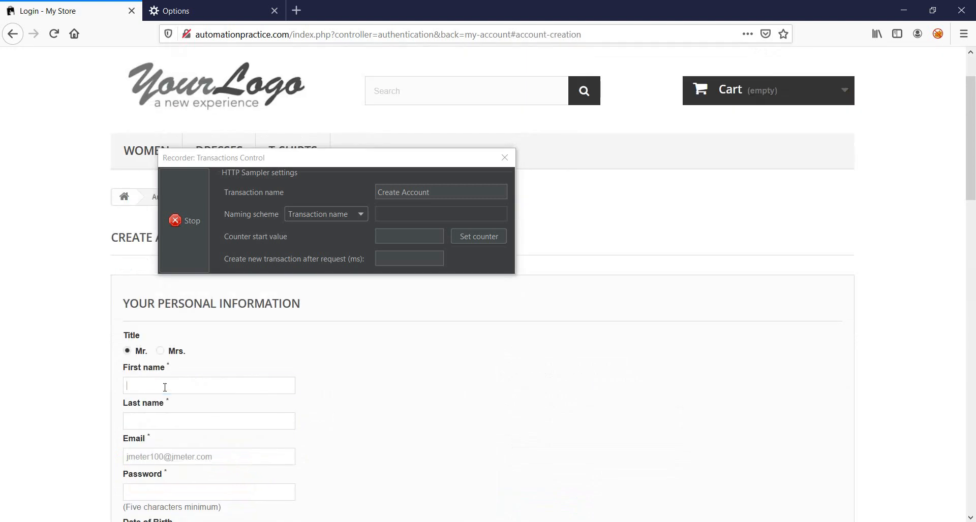
pyautogui.click(164, 386)
pyautogui.write('Test1')
pyautogui.press('Tab')
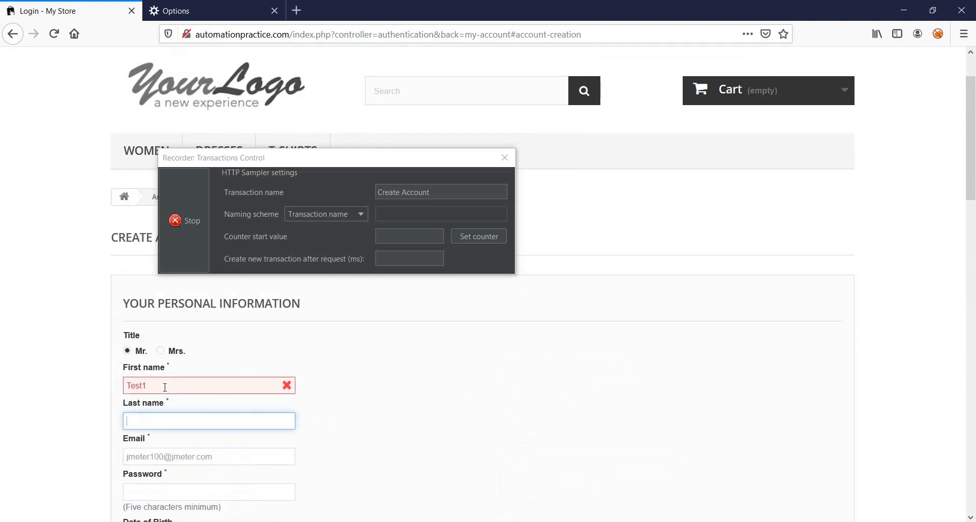
pyautogui.write('Test2')
# - Append extra digits to the first name and last name
pyautogui.click(347, 396)
pyautogui.scroll(-2, 347, 397)
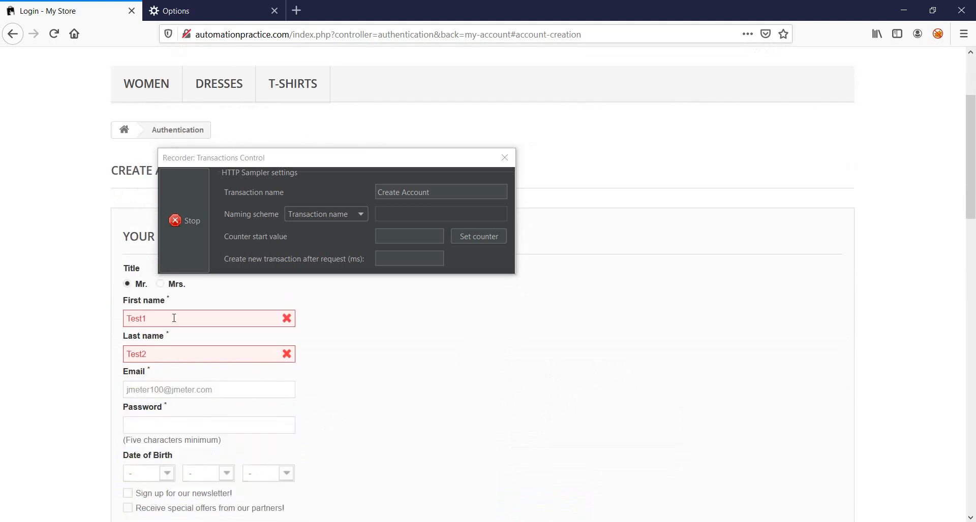
pyautogui.click(174, 318)
pyautogui.write('222')
pyautogui.click(181, 351)
pyautogui.write('22')
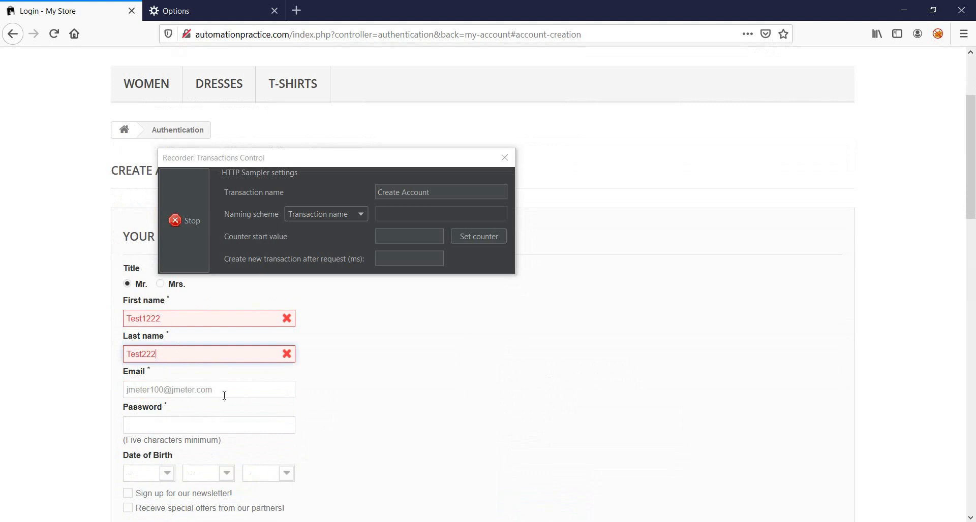
# - Replace the Email field's content with the copied email address and fill in the account password
pyautogui.click(224, 395)
pyautogui.hotkey('ctrl', 'v')
pyautogui.tripleClick(219, 394)
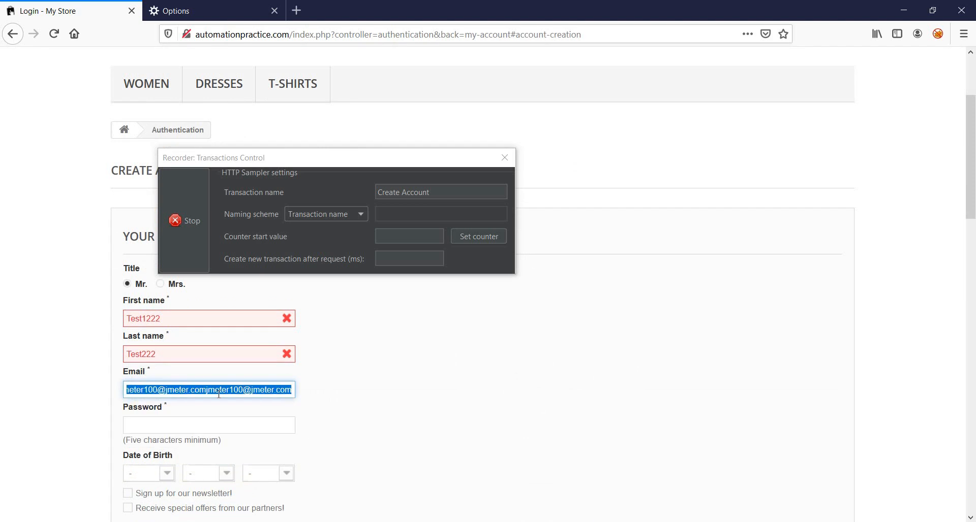
pyautogui.hotkey('ctrl', 'v')
pyautogui.press('Tab')
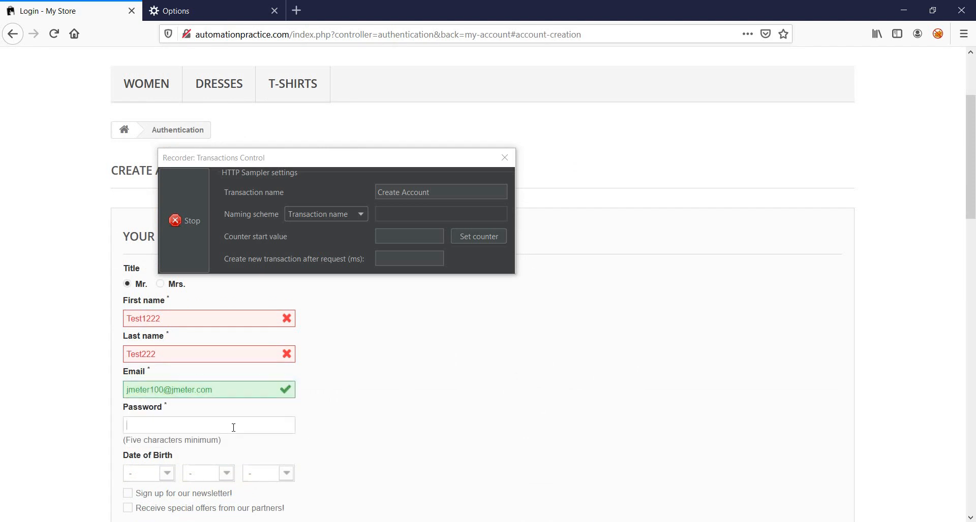
pyautogui.hotkey('ctrl', 'v')
pyautogui.click(367, 407)
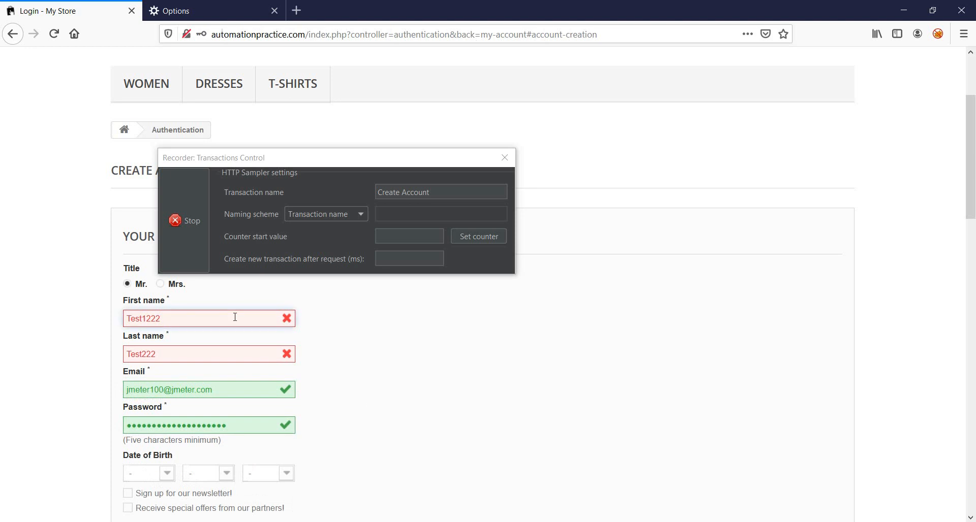
# - Replace the first name and last name with new test user names
pyautogui.hotkey('ctrl', 'a')
pyautogui.write('AnotherUser')
pyautogui.press('Tab')
pyautogui.write('AnotherUser2')
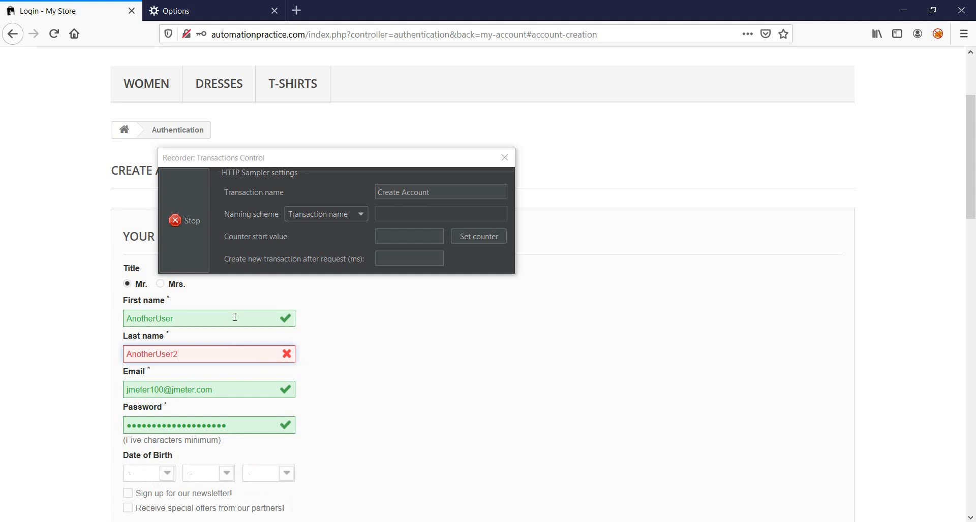
# - Correct the last name in the personal information form by removing the trailing digit and adding the prefix Really
pyautogui.press('BackSpace')
pyautogui.write('Really')
pyautogui.press('Tab')
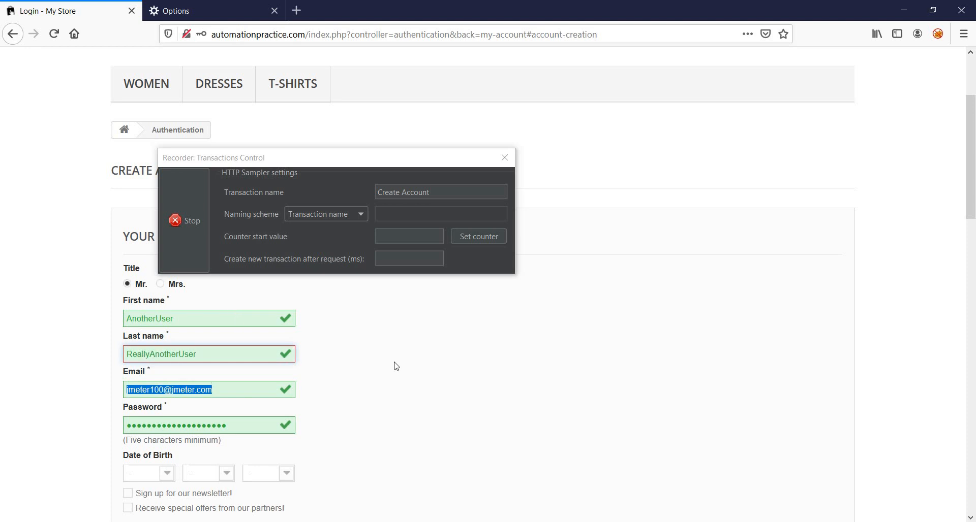
pyautogui.click(398, 366)
# - Move the recorder's transactions window clear of the form and choose the day, month and year of the date of birth
pyautogui.scroll(-3, 398, 366)
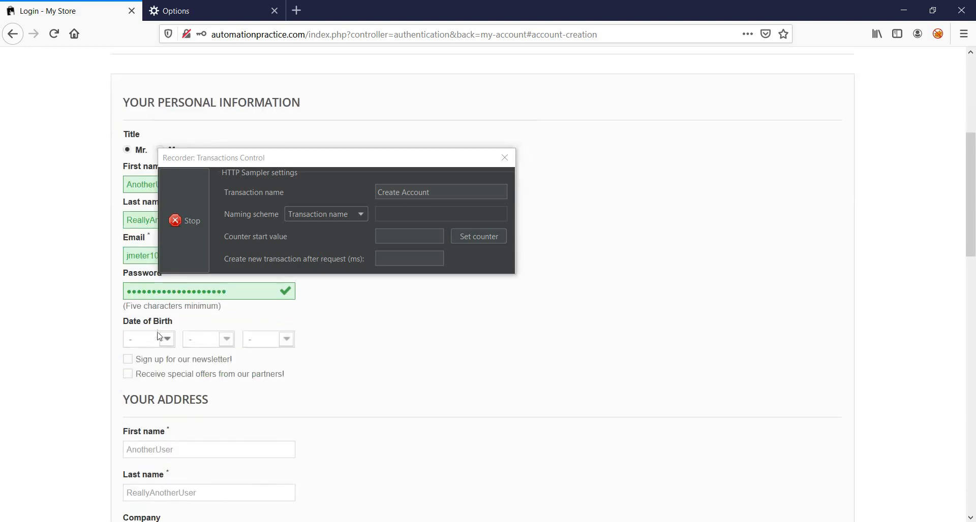
pyautogui.moveTo(317, 164); pyautogui.dragTo(539, 139)
pyautogui.click(162, 345)
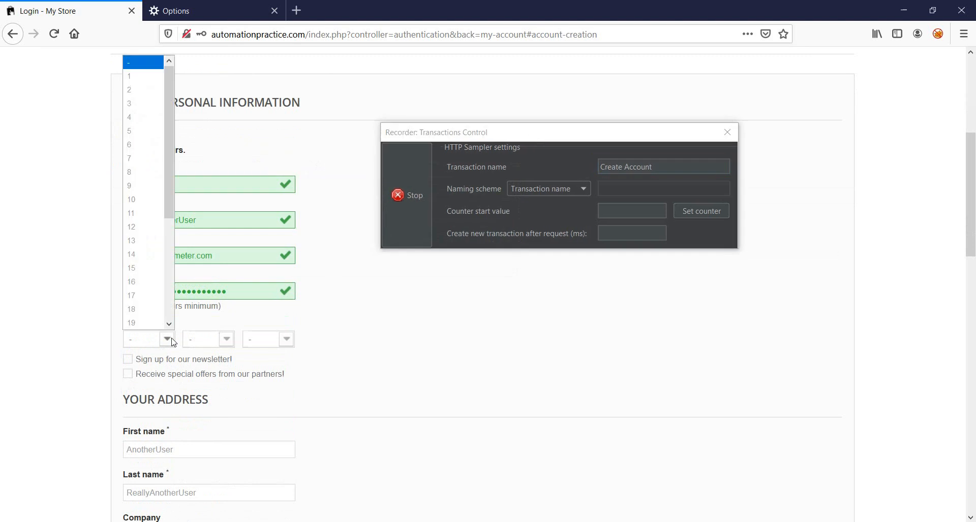
pyautogui.click(136, 76)
pyautogui.click(214, 340)
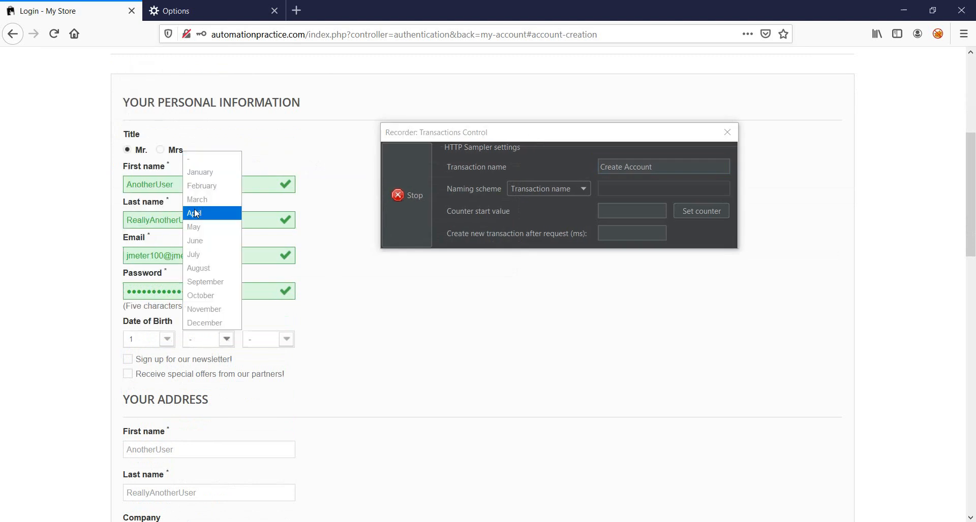
pyautogui.click(204, 175)
pyautogui.click(283, 340)
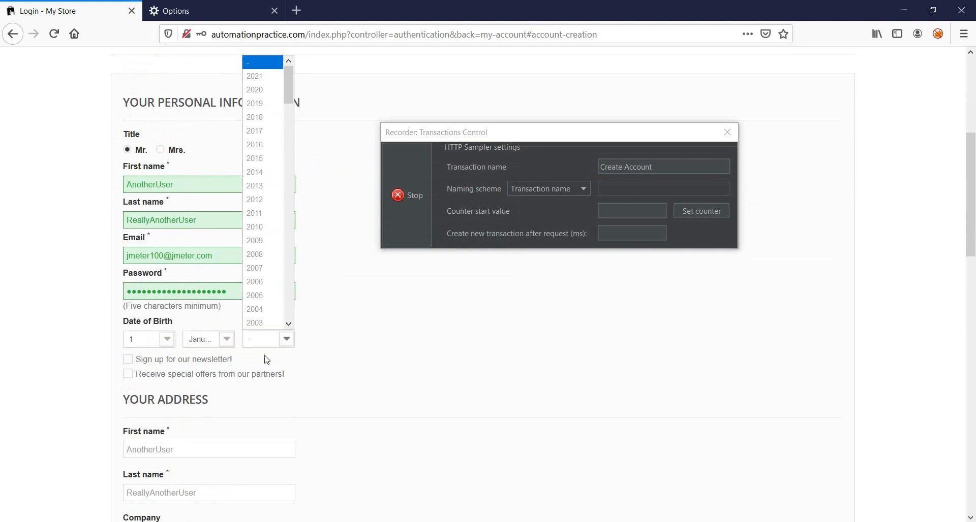
pyautogui.click(255, 90)
# - Change the recorder's transaction name to Personal Information
pyautogui.click(638, 189)
pyautogui.tripleClick(640, 167)
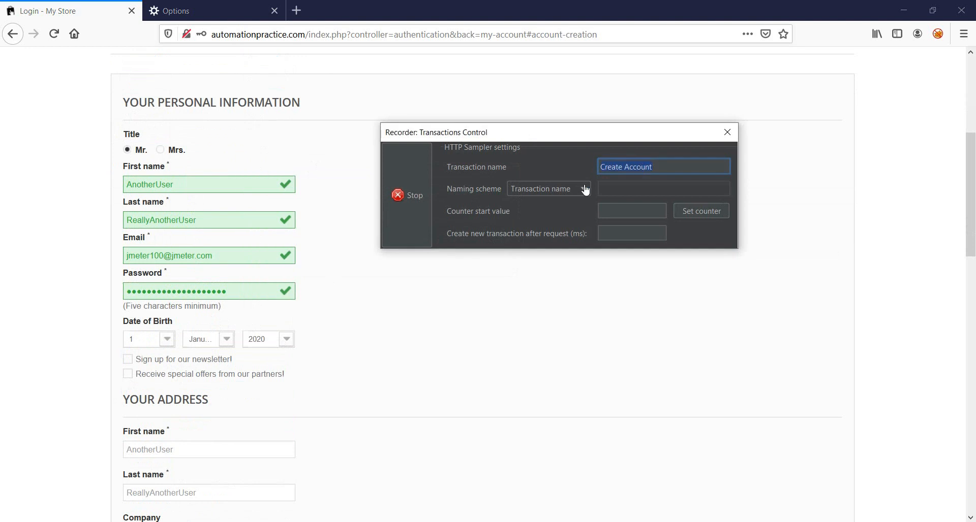
pyautogui.write('Personal Information')
# - Opt in to the newsletter and to special offers from partners
pyautogui.scroll(-3, 339, 353)
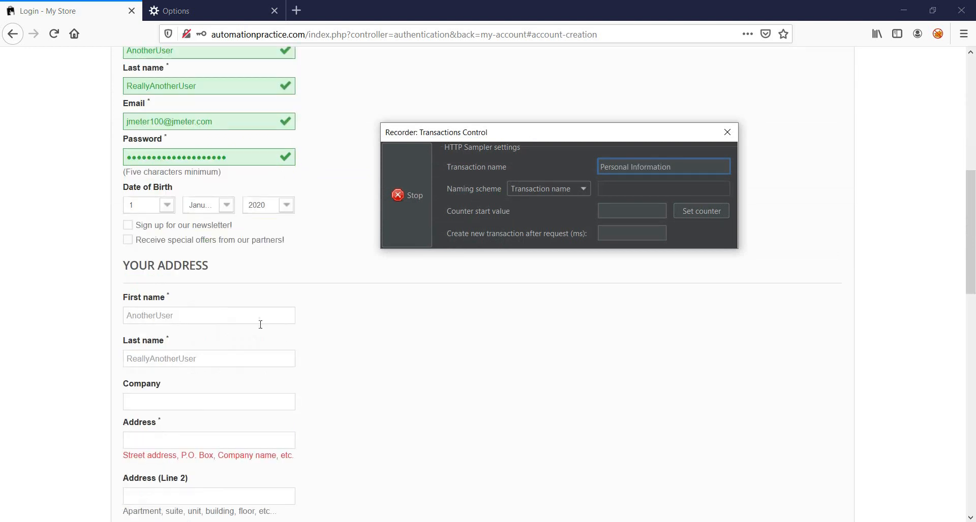
pyautogui.click(195, 232)
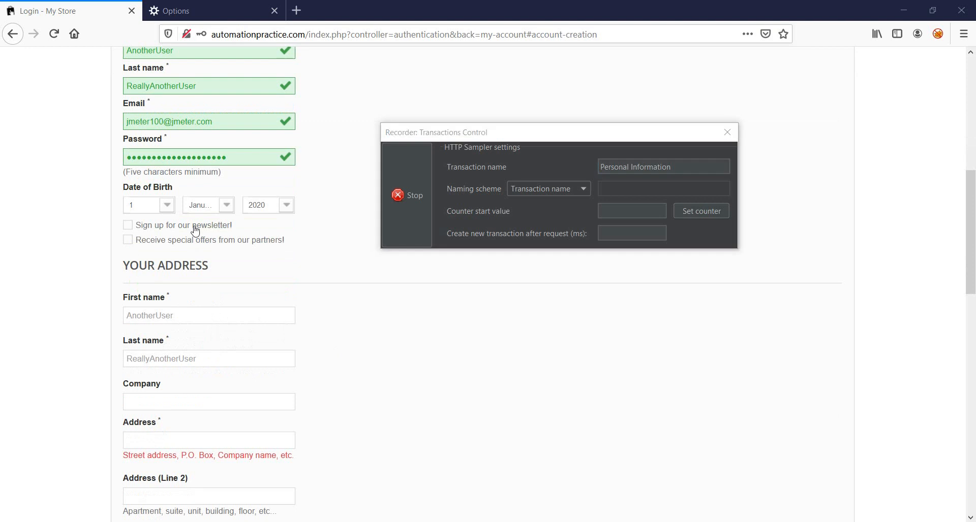
pyautogui.click(196, 227)
pyautogui.click(197, 241)
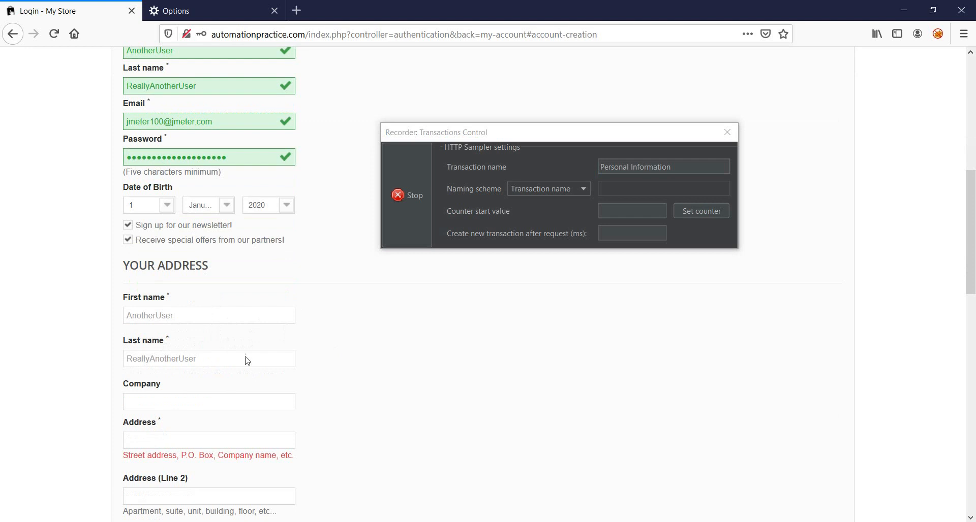
# - Set the company to Test and fill in the first address line of the address form
pyautogui.click(228, 399)
pyautogui.write('test')
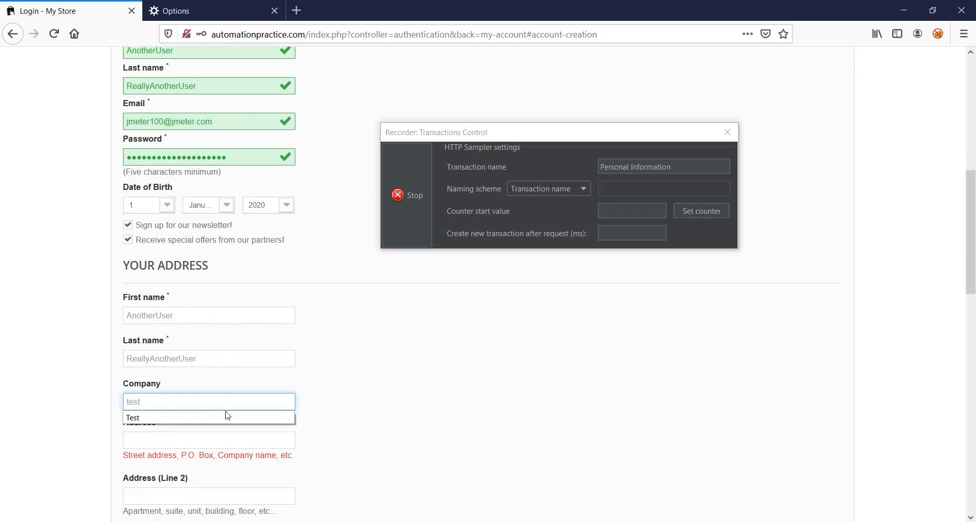
pyautogui.click(224, 415)
pyautogui.click(225, 440)
pyautogui.write('test 1')
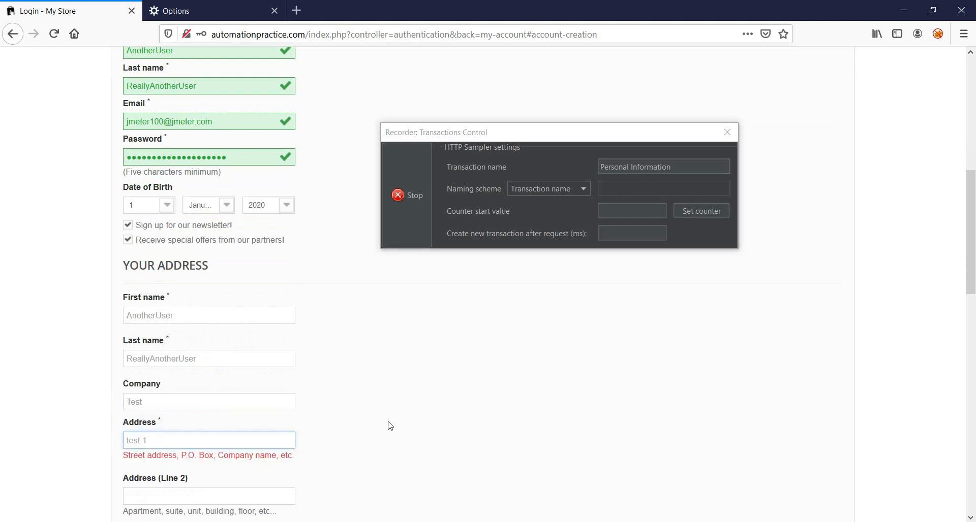
# - Set the address form's city to New York
pyautogui.scroll(-4, 355, 426)
pyautogui.click(209, 347)
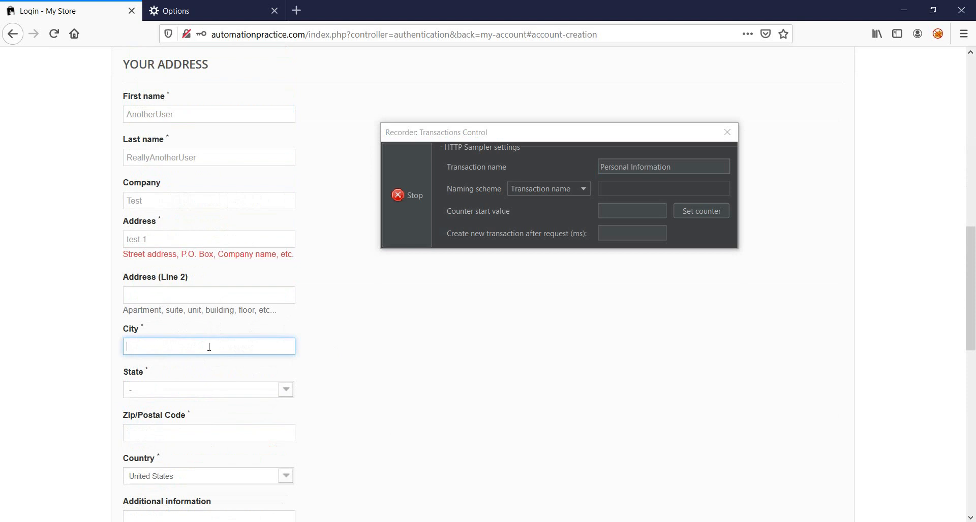
pyautogui.write('New Your')
pyautogui.press('BackSpace')
pyautogui.press('BackSpace')
pyautogui.write('rk')
pyautogui.press('Tab')
# - Choose New York as the state in the address form
pyautogui.press('s')
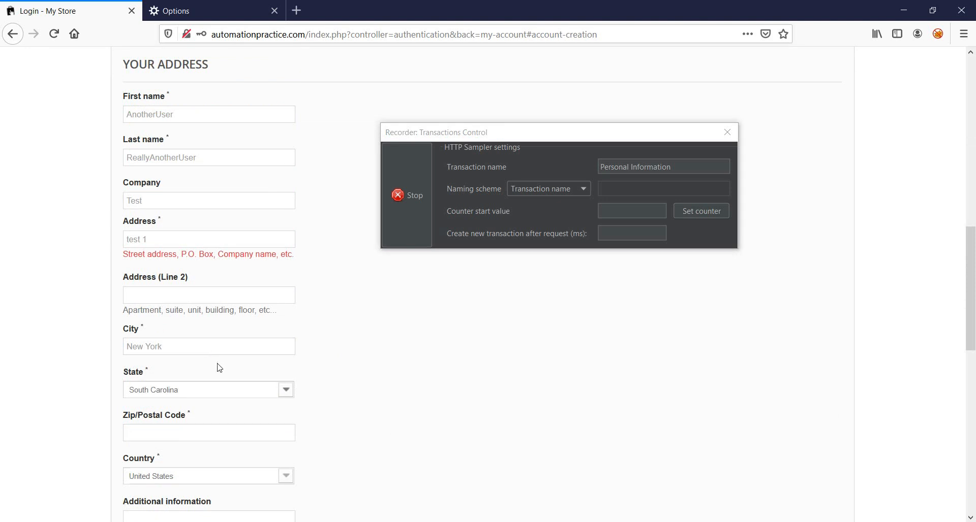
pyautogui.press('s')
pyautogui.click(226, 396)
pyautogui.scroll(-4, 217, 374)
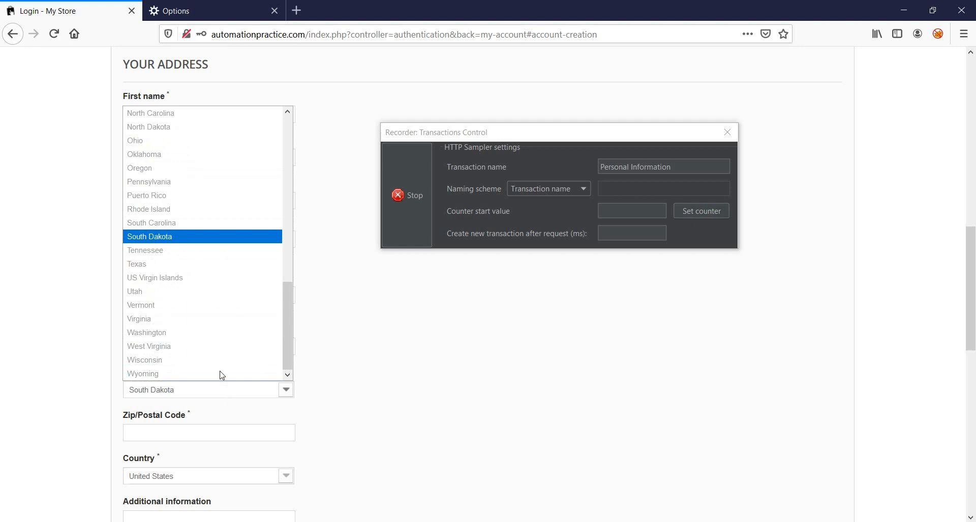
pyautogui.scroll(1, 168, 264)
pyautogui.scroll(2, 173, 217)
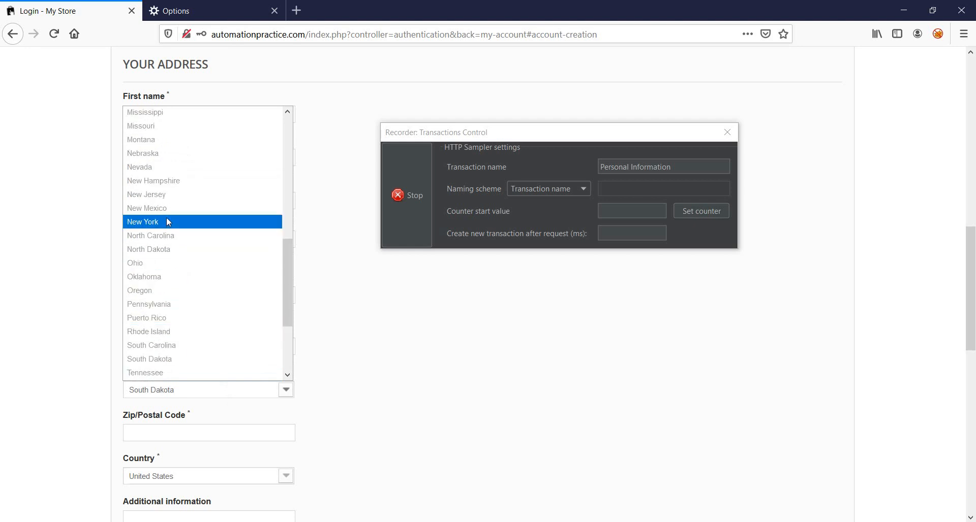
pyautogui.click(166, 217)
# - Enter the zip/postal code and set the additional information to "This is a test"
pyautogui.scroll(-3, 244, 335)
pyautogui.click(231, 298)
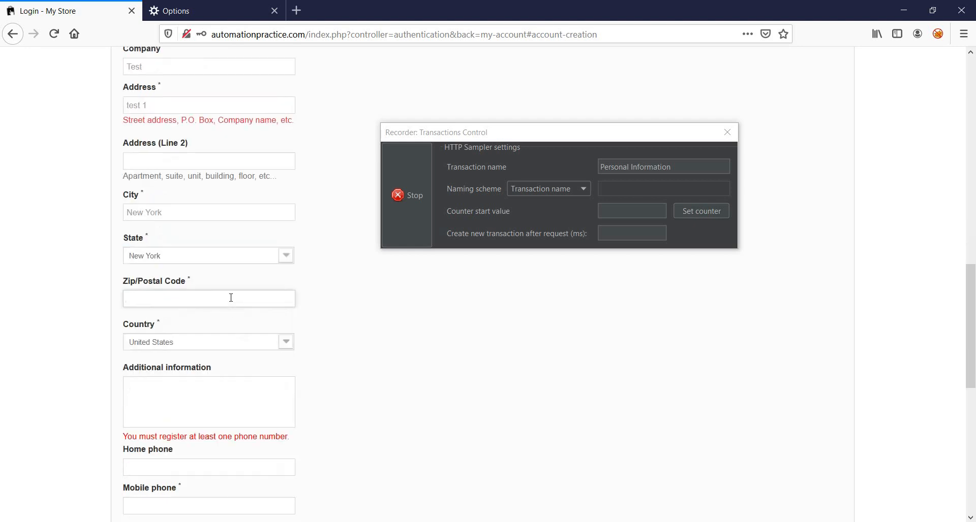
pyautogui.write('57894')
pyautogui.scroll(-3, 255, 254)
pyautogui.click(212, 250)
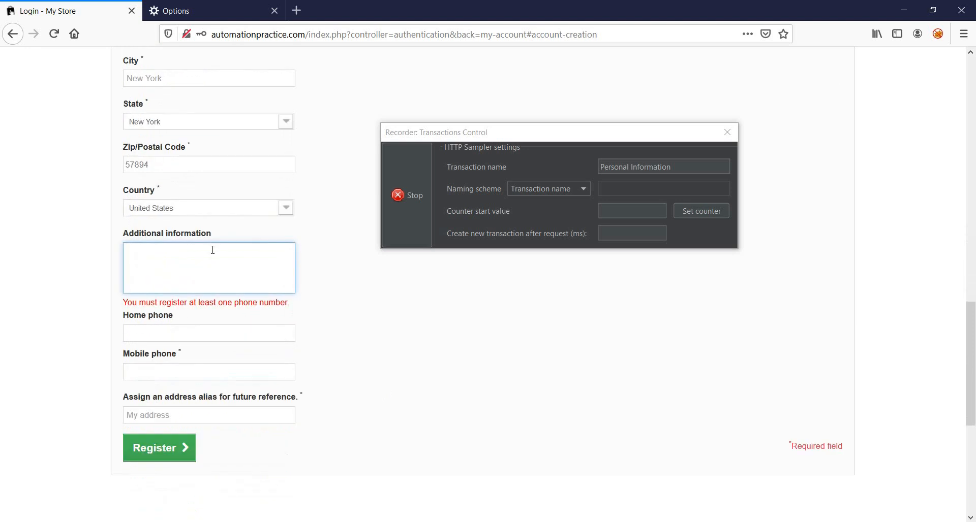
pyautogui.write('This is a test')
# - Fill in the home and mobile phone numbers and submit the account registration
pyautogui.click(213, 335)
pyautogui.write('1')
pyautogui.click(212, 354)
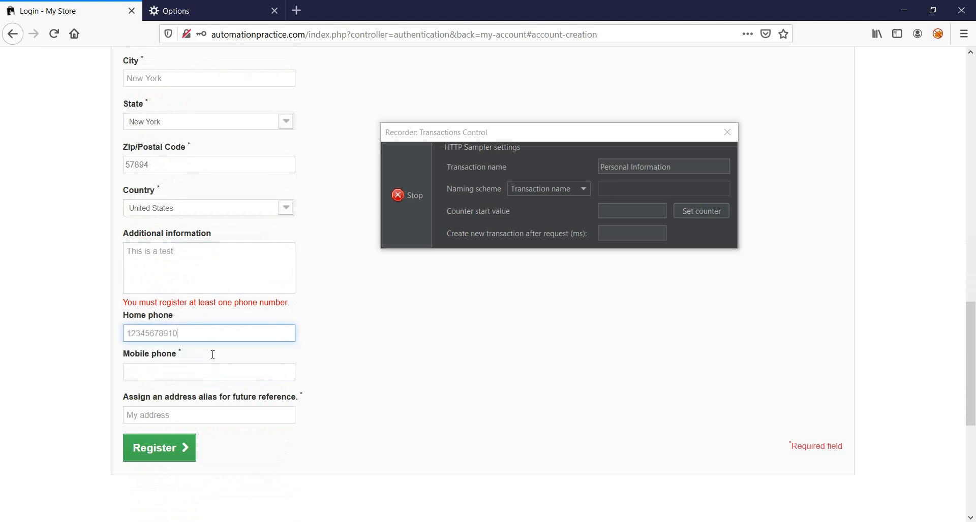
pyautogui.click(210, 370)
pyautogui.write('10')
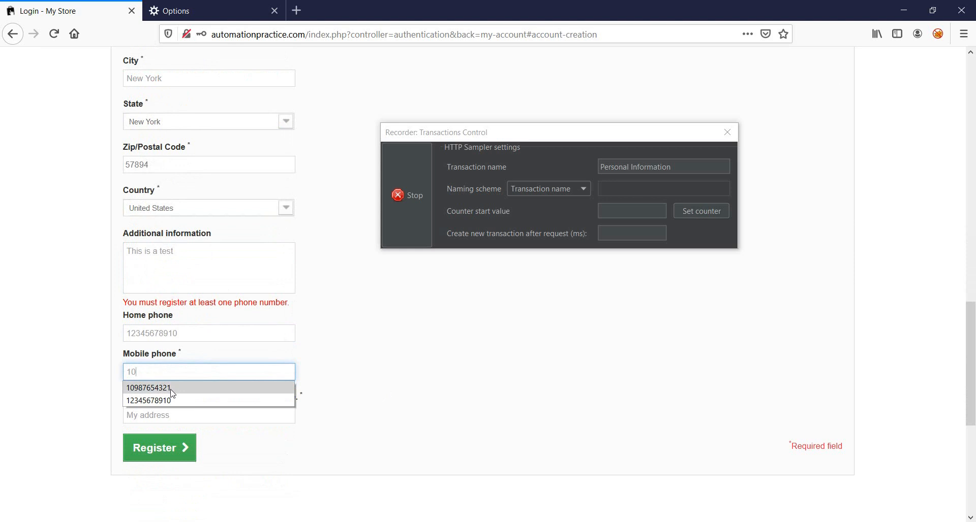
pyautogui.click(164, 386)
pyautogui.click(251, 453)
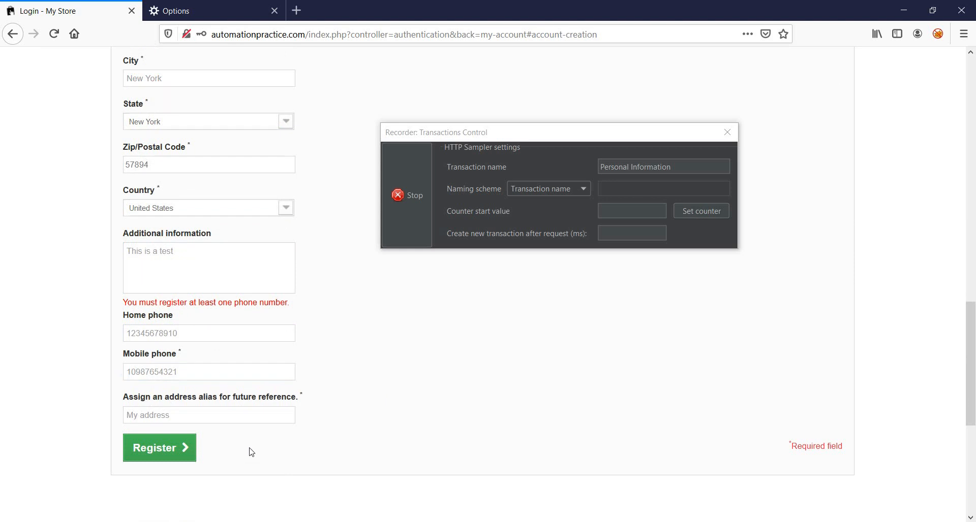
pyautogui.click(179, 453)
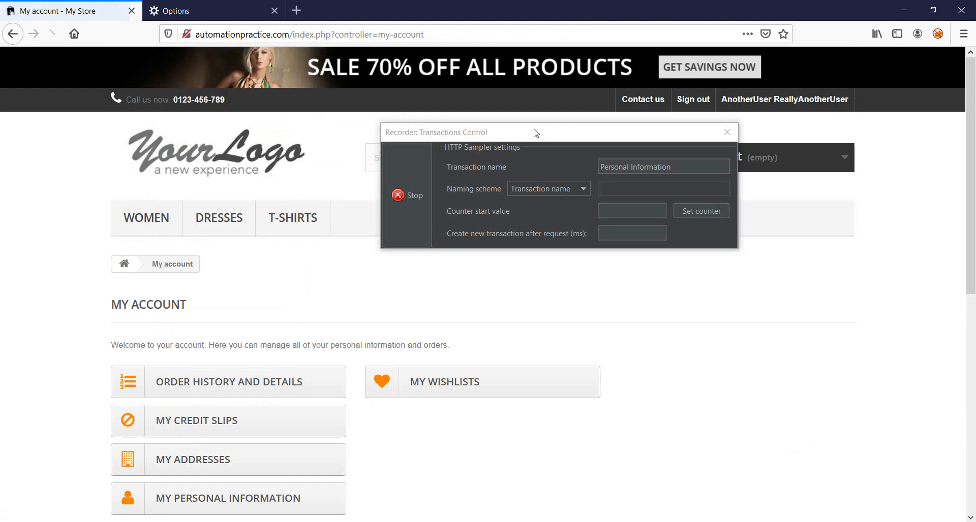
# - Stop the recording and, in JMeter's test plan, expand the Thread Group and its Recording Controller
pyautogui.click(409, 196)
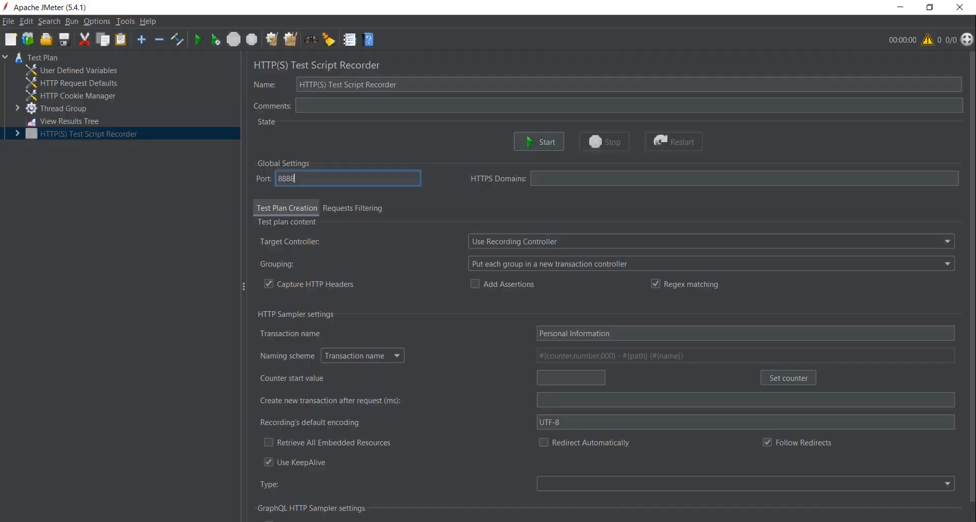
pyautogui.click(16, 135)
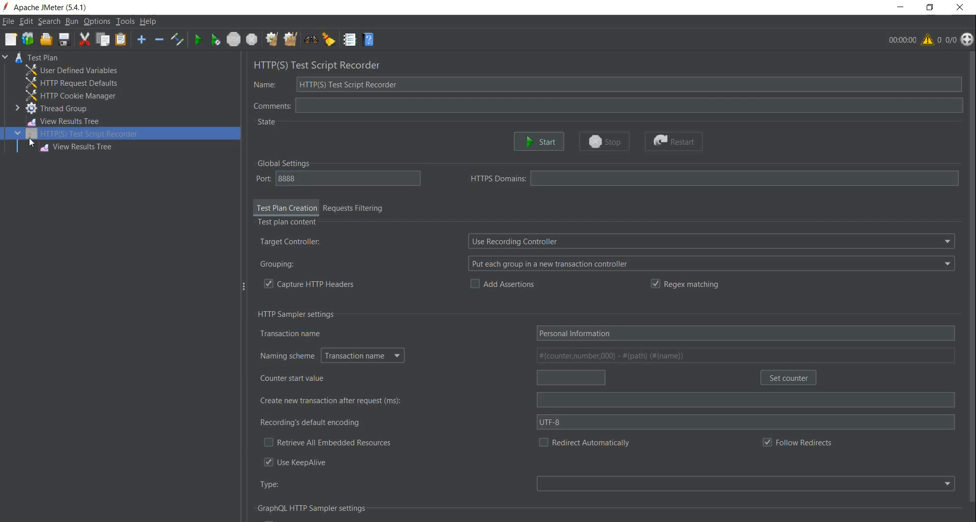
pyautogui.click(34, 109)
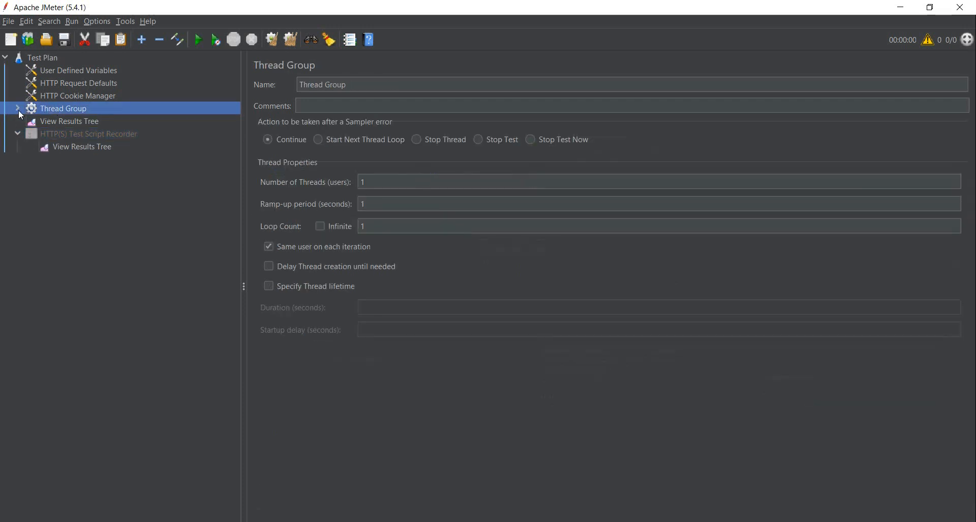
pyautogui.click(18, 109)
pyautogui.click(31, 122)
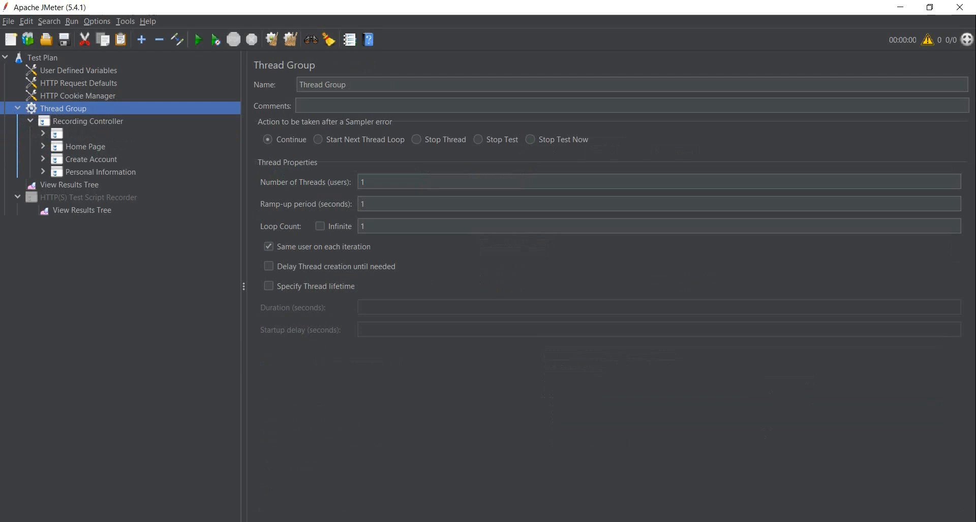
# - Examine the recorded requests inside the unnamed transaction controller and the Home Page transaction controller
pyautogui.click(58, 134)
pyautogui.click(88, 148)
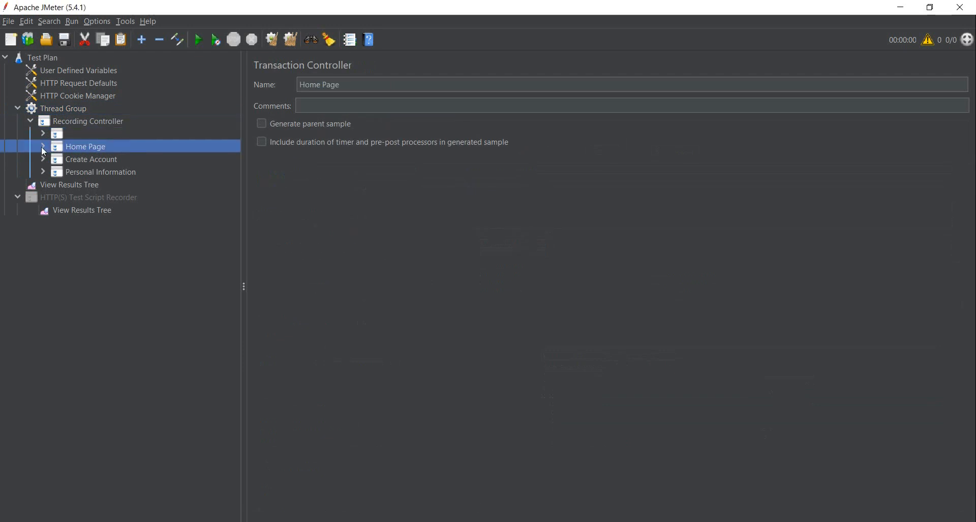
pyautogui.click(42, 147)
pyautogui.click(37, 134)
pyautogui.click(41, 133)
pyautogui.click(84, 148)
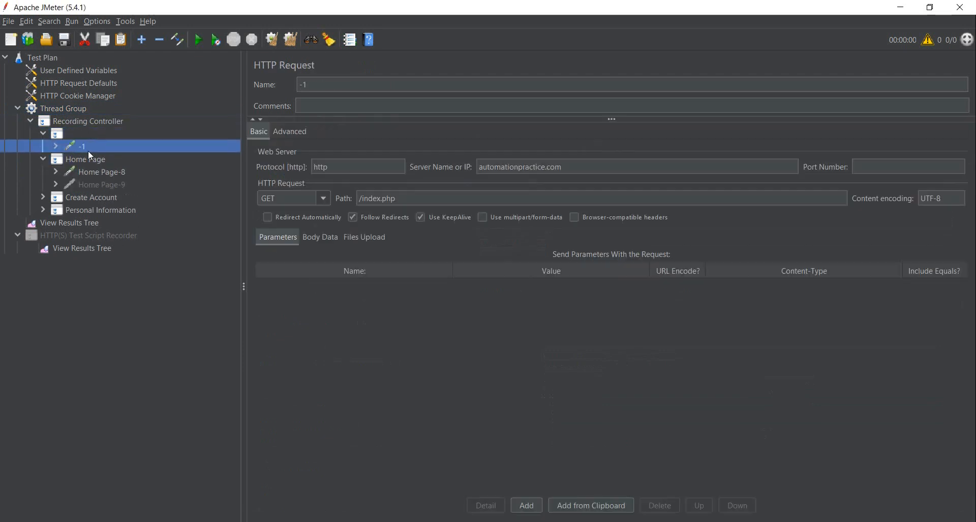
pyautogui.click(89, 172)
pyautogui.click(89, 185)
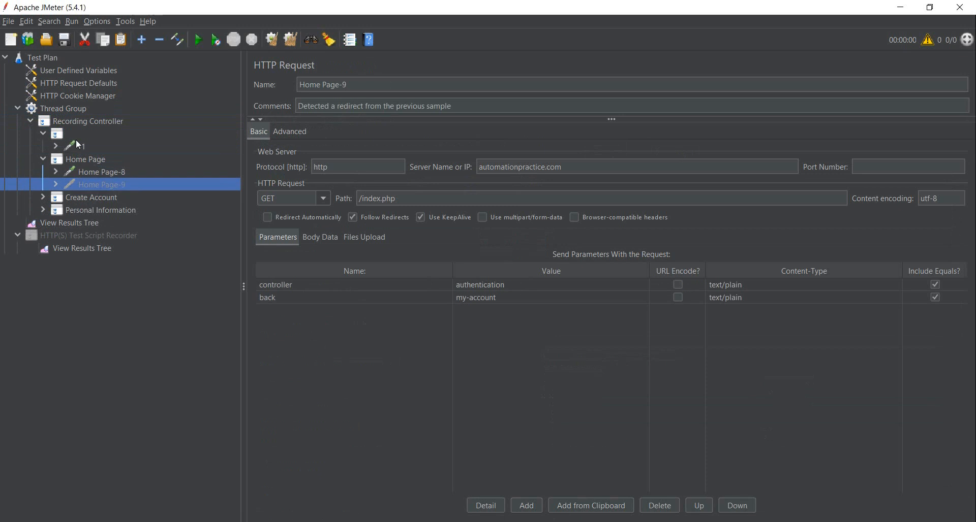
# - Remove the unnamed transaction controller and its request from the Recording Controller
pyautogui.click(75, 137)
pyautogui.rightClick(75, 139)
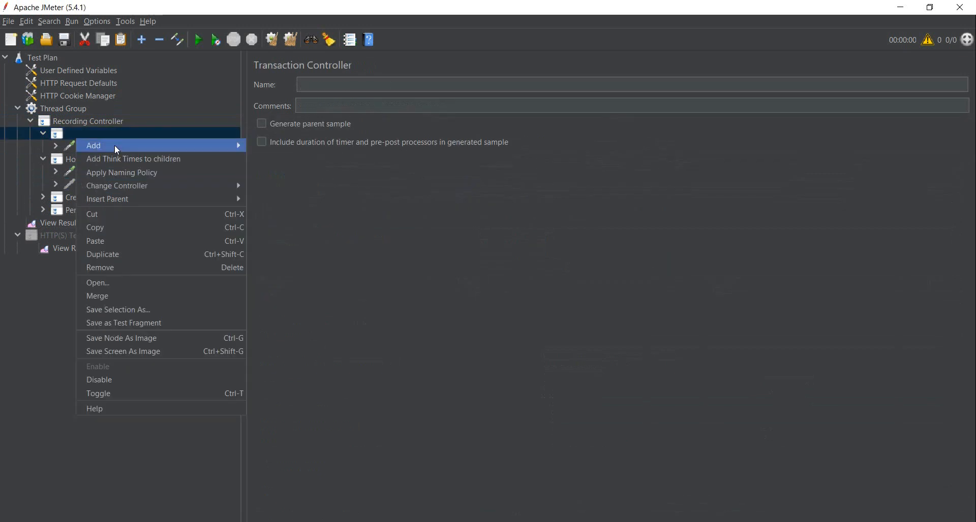
pyautogui.click(155, 268)
pyautogui.click(474, 285)
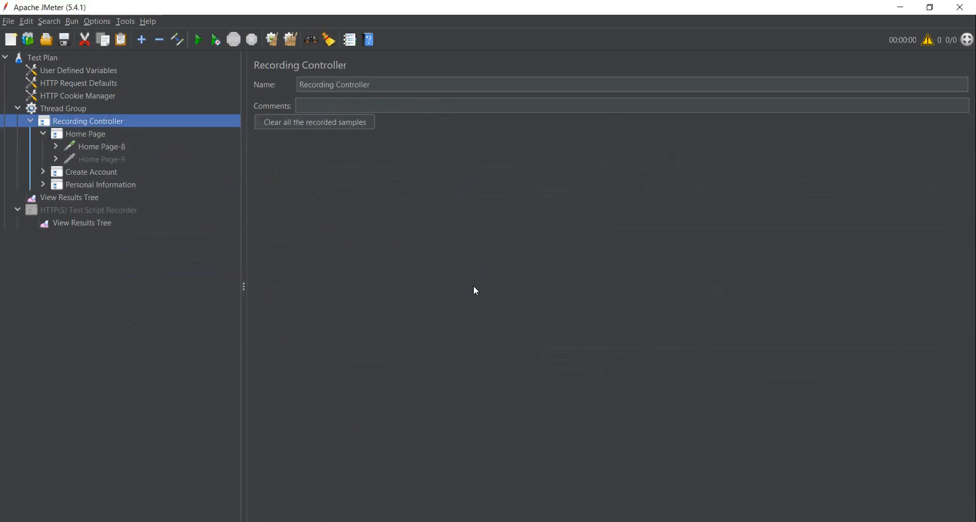
# - Examine the parameters of the Create Account-17 and Personal Information-20 requests
pyautogui.click(43, 174)
pyautogui.click(99, 185)
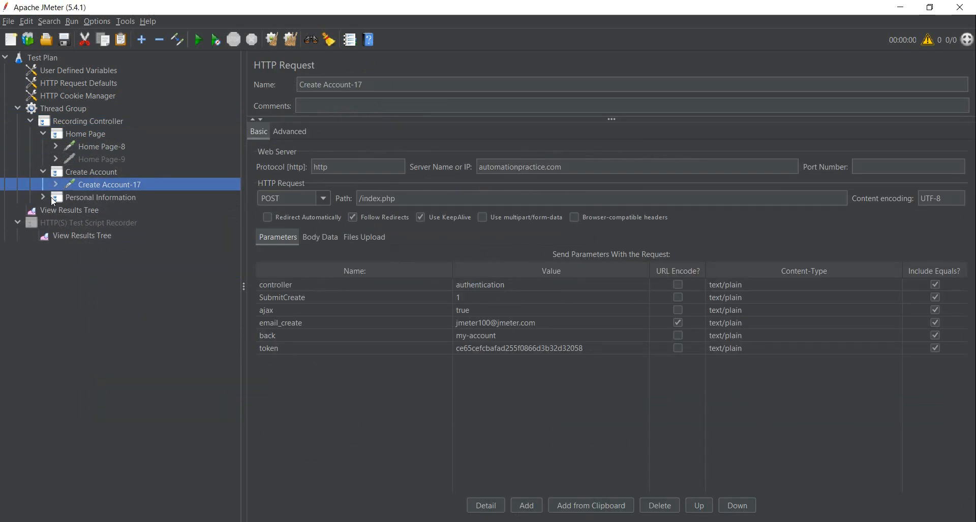
pyautogui.click(43, 197)
pyautogui.click(55, 210)
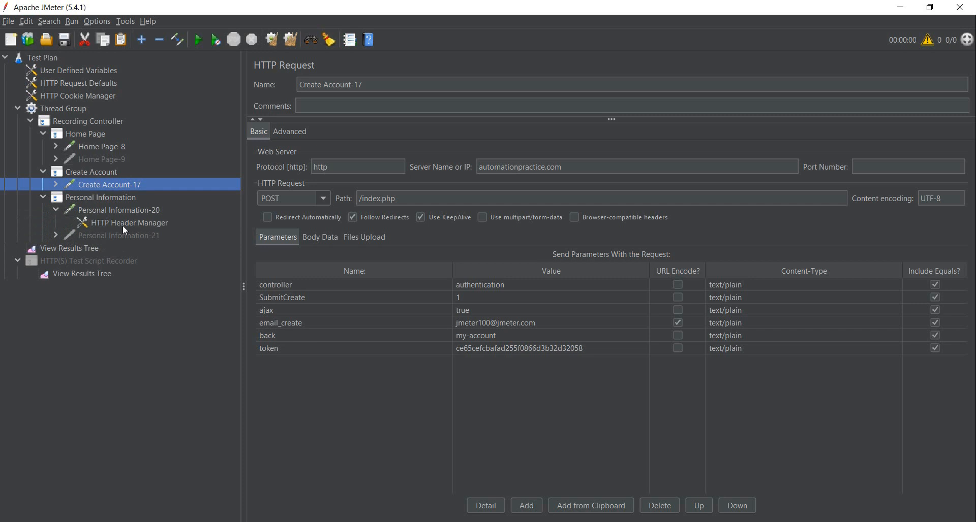
pyautogui.click(118, 211)
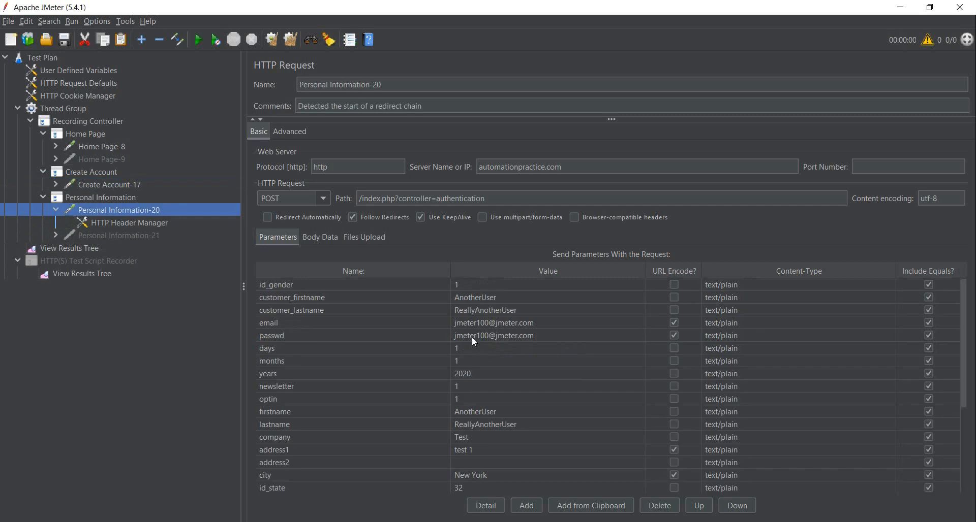
# - Return to the Create Account-17 request and select the value of its email_create parameter
pyautogui.click(114, 185)
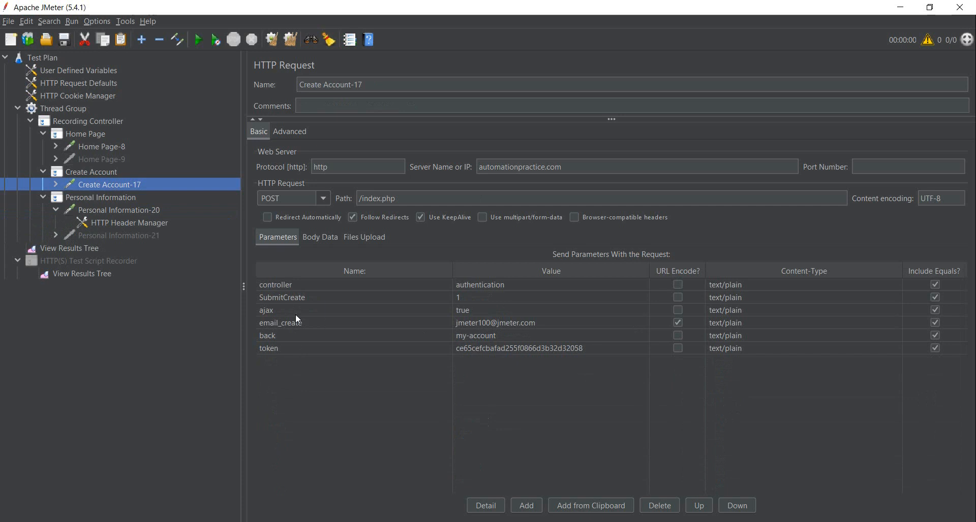
pyautogui.click(526, 328)
pyautogui.click(500, 322)
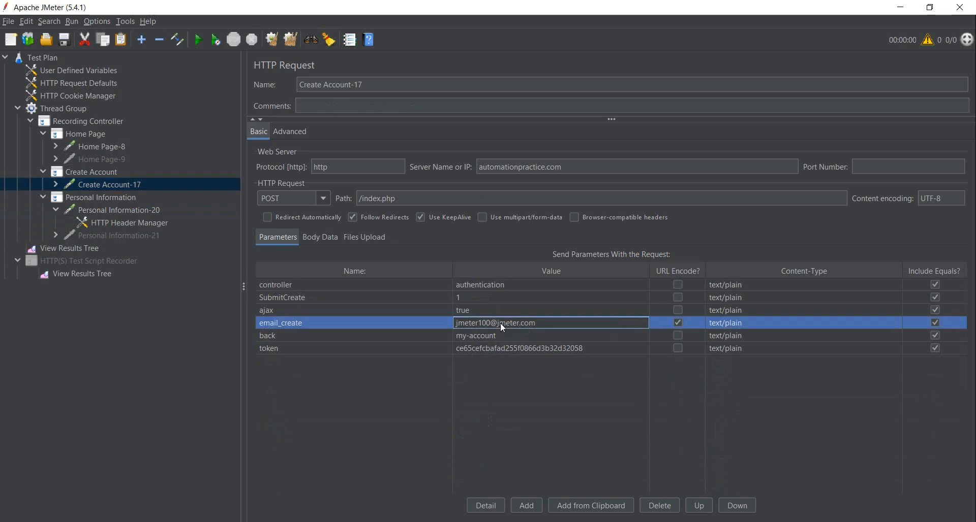
# - Replace the email_create value of the Create Account-17 request with the variable ${email_create}
pyautogui.rightClick(500, 322)
pyautogui.click(533, 335)
pyautogui.click(522, 323)
pyautogui.rightClick(524, 323)
pyautogui.click(542, 331)
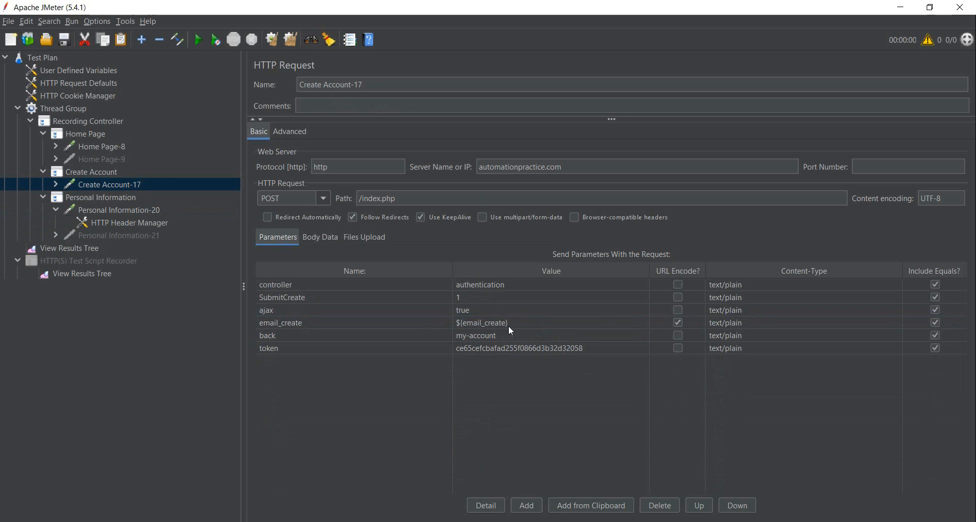
# - Replace the customer_firstname, customer_lastname, email and passwd values of the Personal Information-20 request with variables of the same names
pyautogui.click(142, 206)
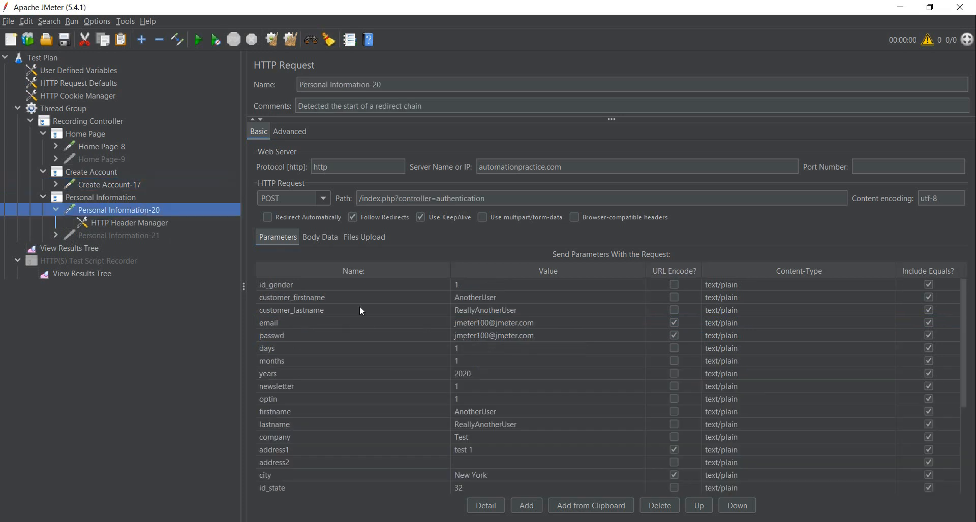
pyautogui.rightClick(473, 297)
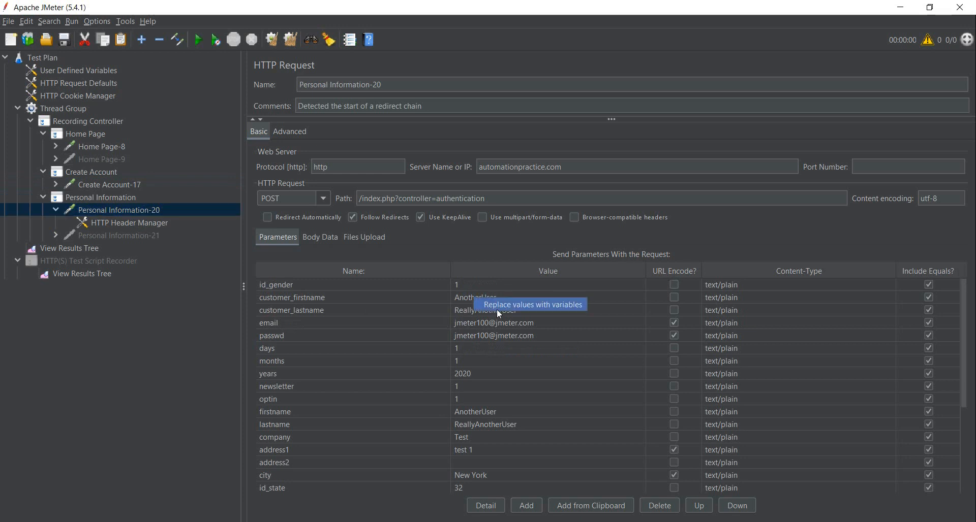
pyautogui.click(498, 307)
pyautogui.click(481, 297)
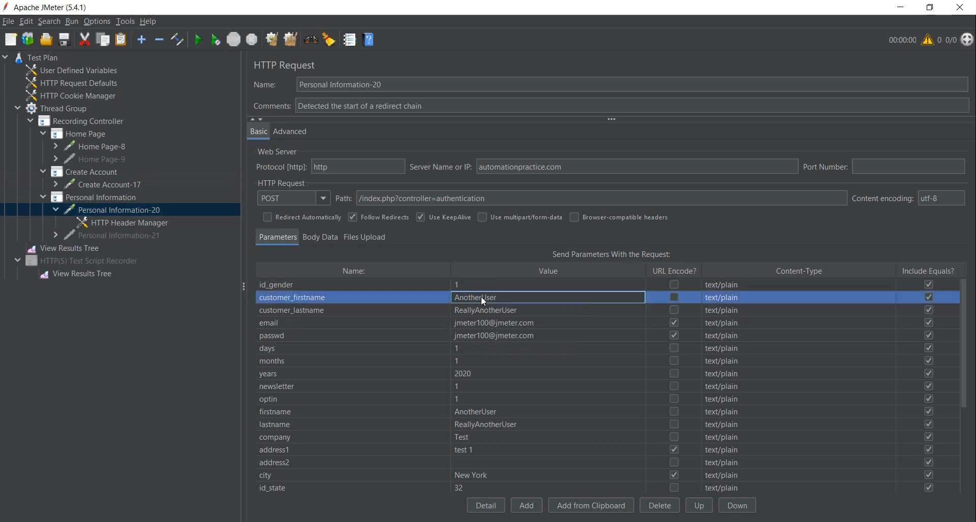
pyautogui.keyDown('shift'); pyautogui.click(489, 313); pyautogui.keyUp('shift')
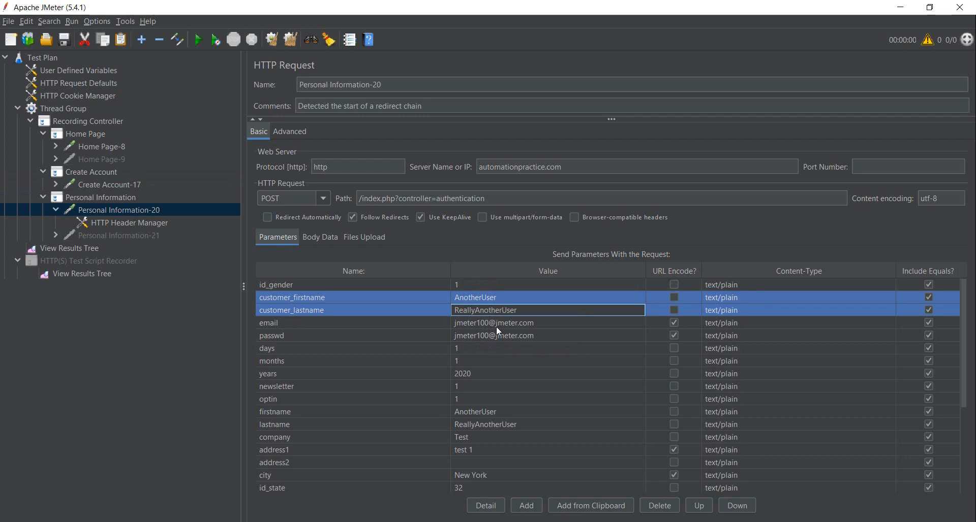
pyautogui.keyDown('shift'); pyautogui.click(496, 326); pyautogui.keyUp('shift')
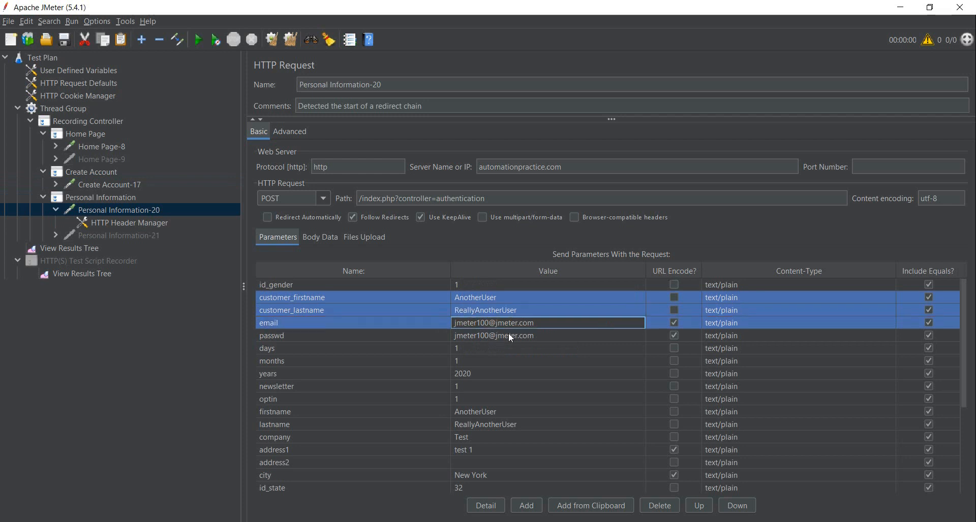
pyautogui.keyDown('shift'); pyautogui.click(509, 336); pyautogui.keyUp('shift')
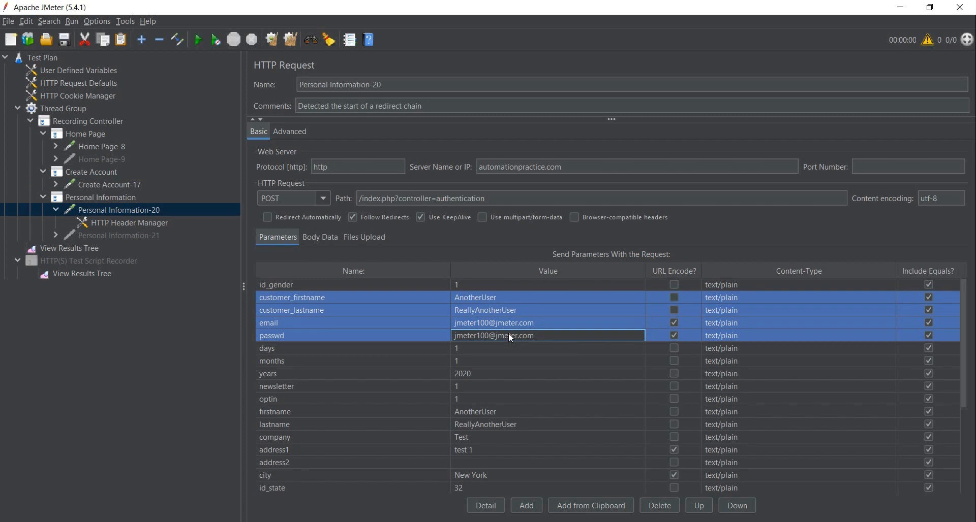
pyautogui.rightClick(508, 334)
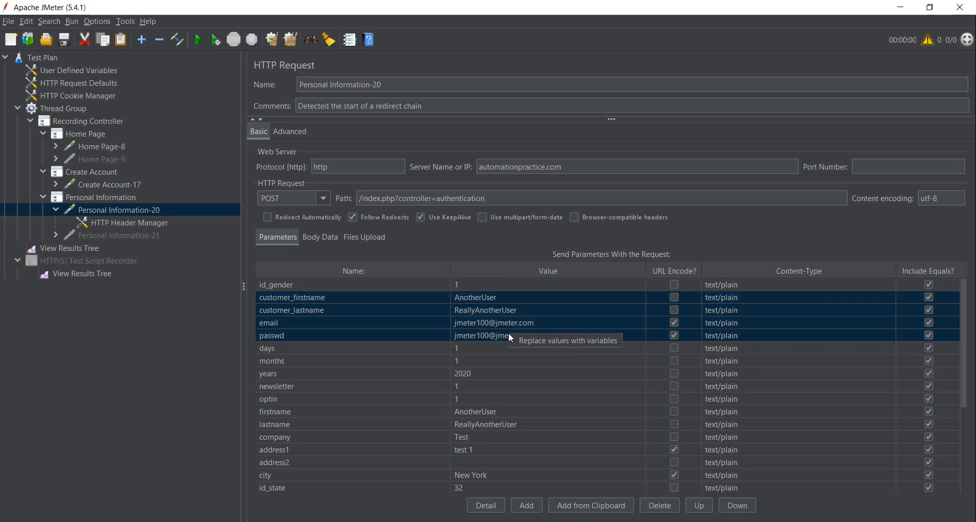
pyautogui.click(523, 337)
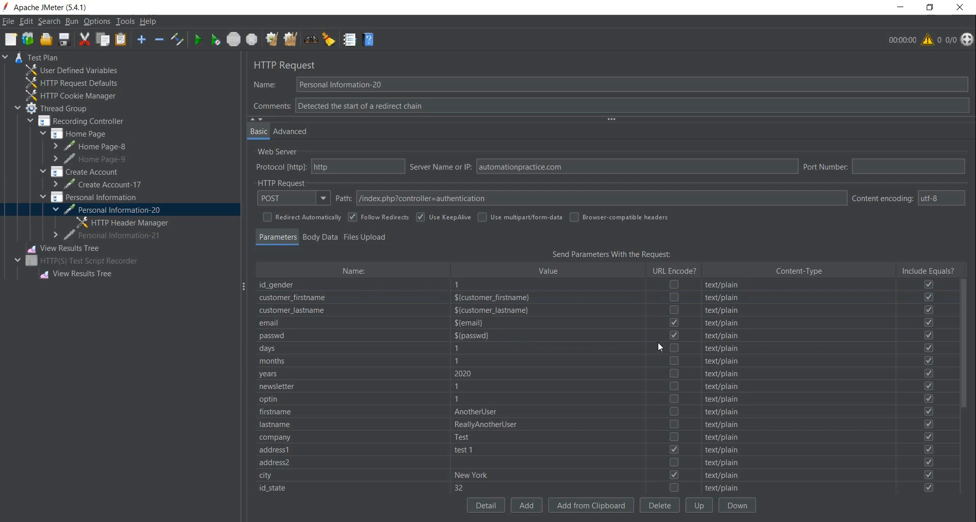
# - Recheck the variables in both requests, then switch to the online CSV generator in Chrome and remove the id field
pyautogui.click(133, 184)
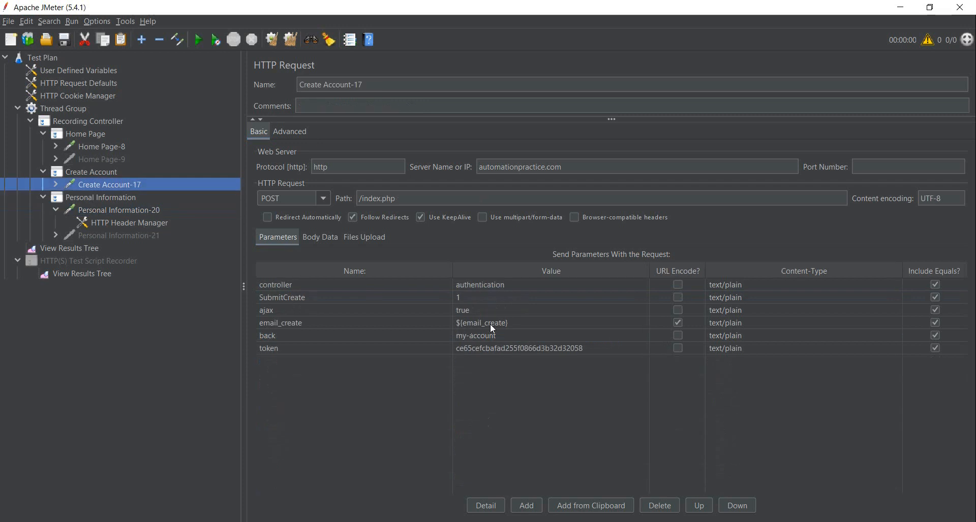
pyautogui.click(129, 210)
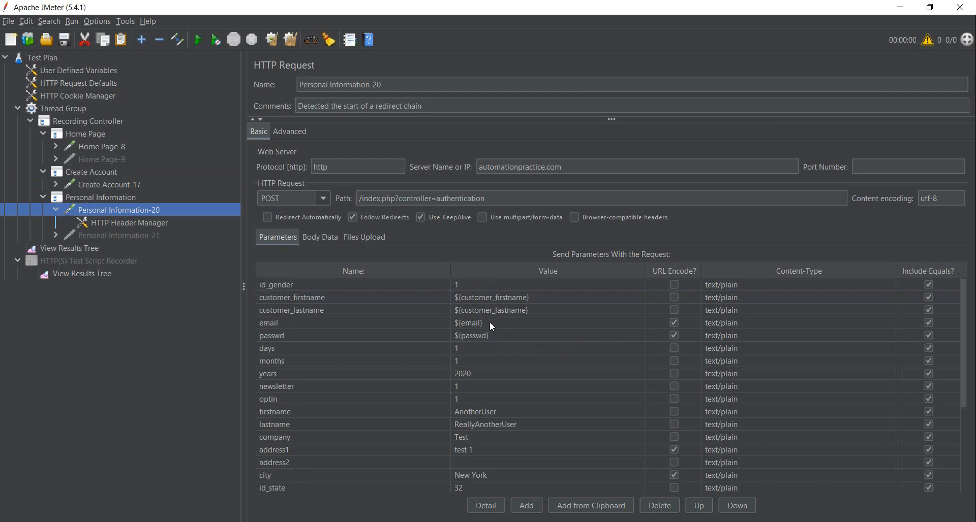
pyautogui.hotkey('alt', 'Tab')
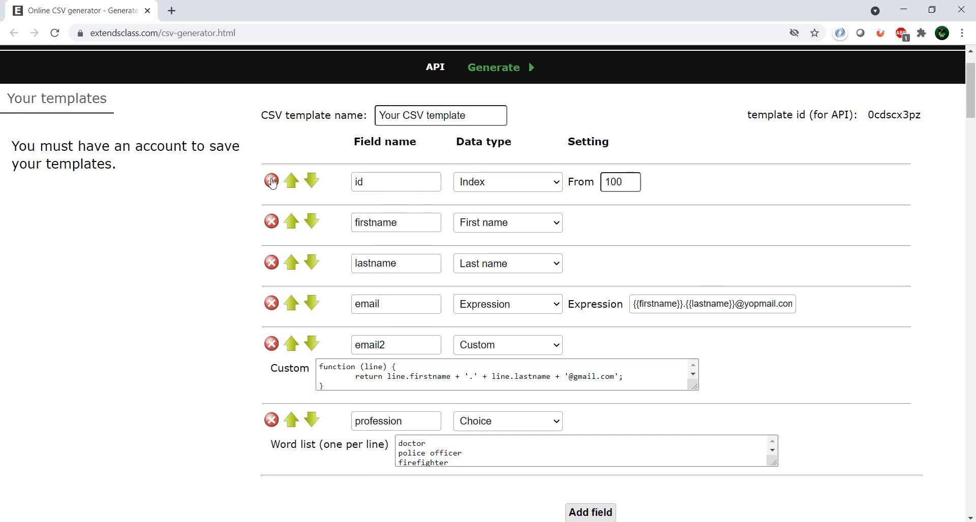
pyautogui.click(271, 181)
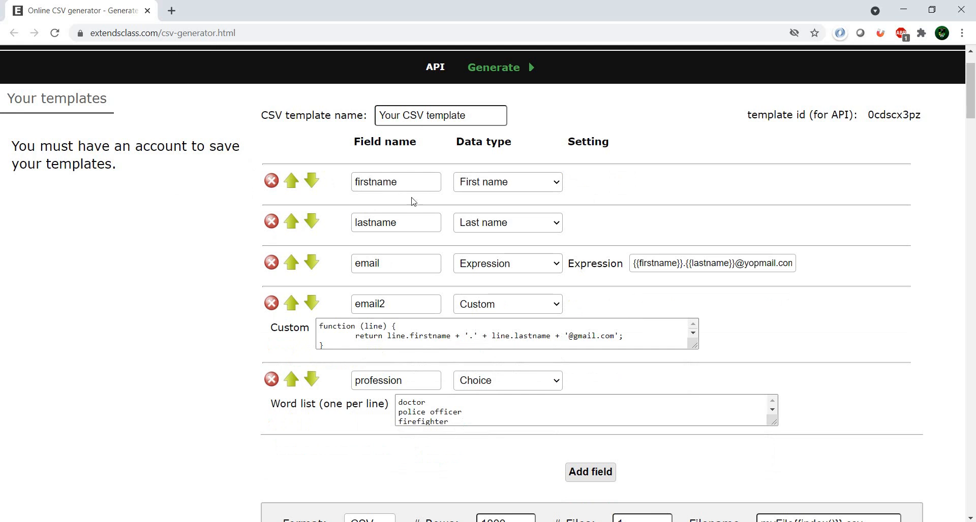
# - Rename the CSV template's firstname field as customer_firstname, copying the parameter name from the Personal Information-20 request in JMeter
pyautogui.click(459, 461)
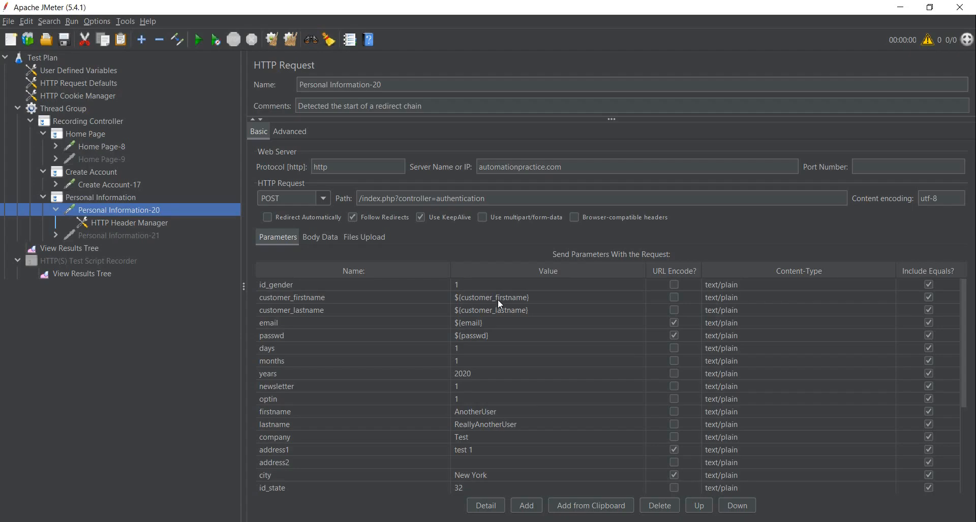
pyautogui.doubleClick(416, 298)
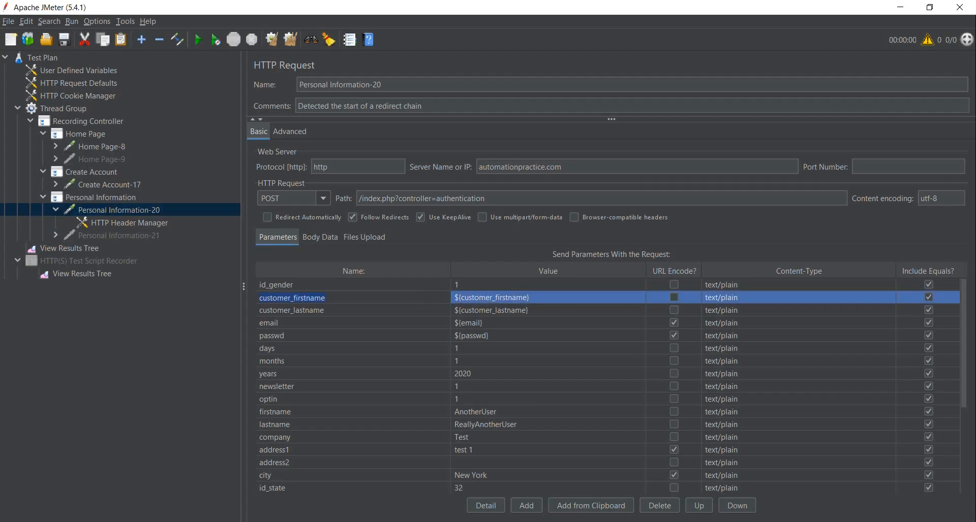
pyautogui.hotkey('alt', 'Tab')
pyautogui.click(407, 181)
pyautogui.doubleClick(407, 181)
pyautogui.write('customer_firstname')
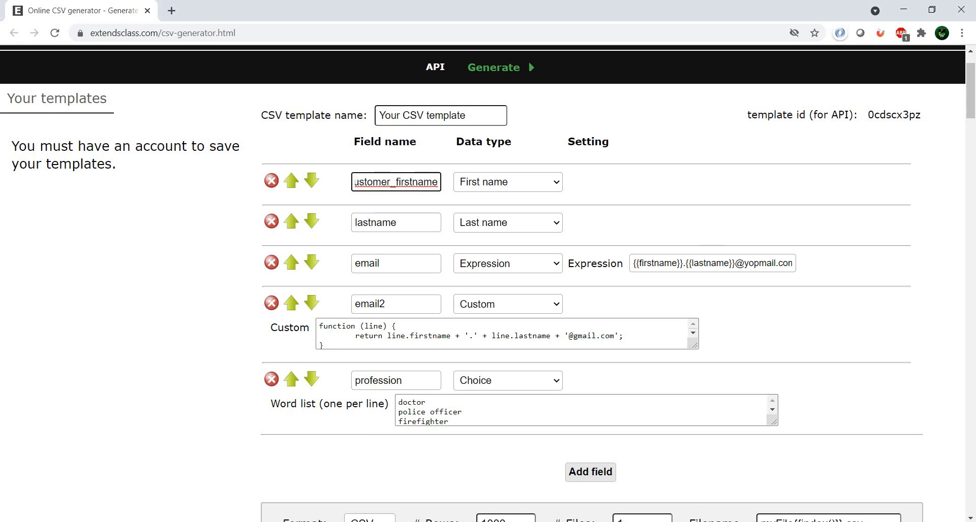
# - Rename the CSV template's lastname field as customer_lastname, copying the parameter name from the Personal Information-20 request in JMeter
pyautogui.hotkey('alt', 'Tab')
pyautogui.doubleClick(392, 307)
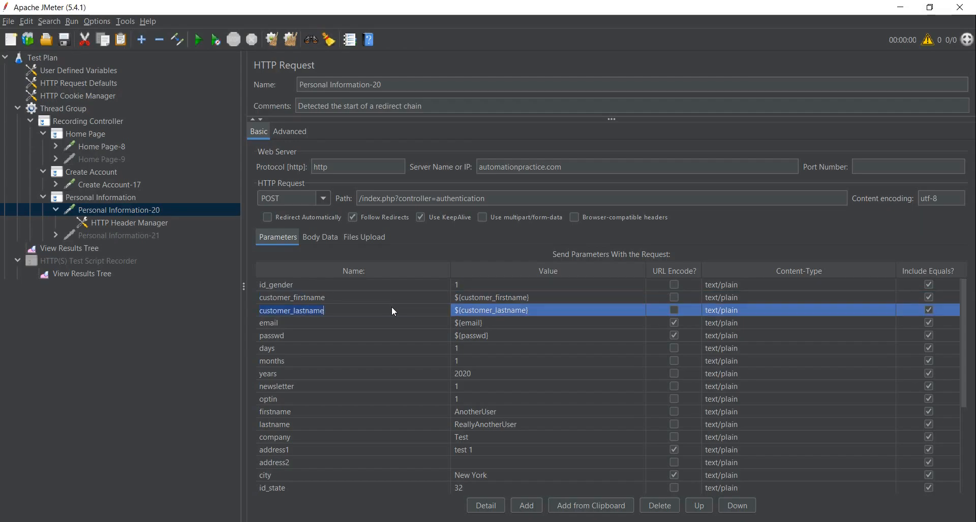
pyautogui.hotkey('alt', 'Tab')
pyautogui.doubleClick(385, 223)
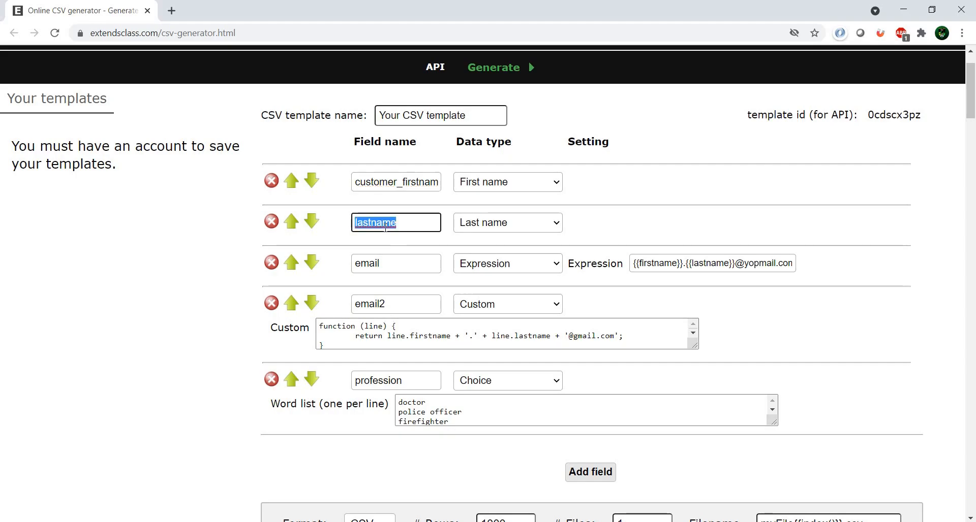
pyautogui.write('customer_lastname')
pyautogui.hotkey('alt', 'Tab')
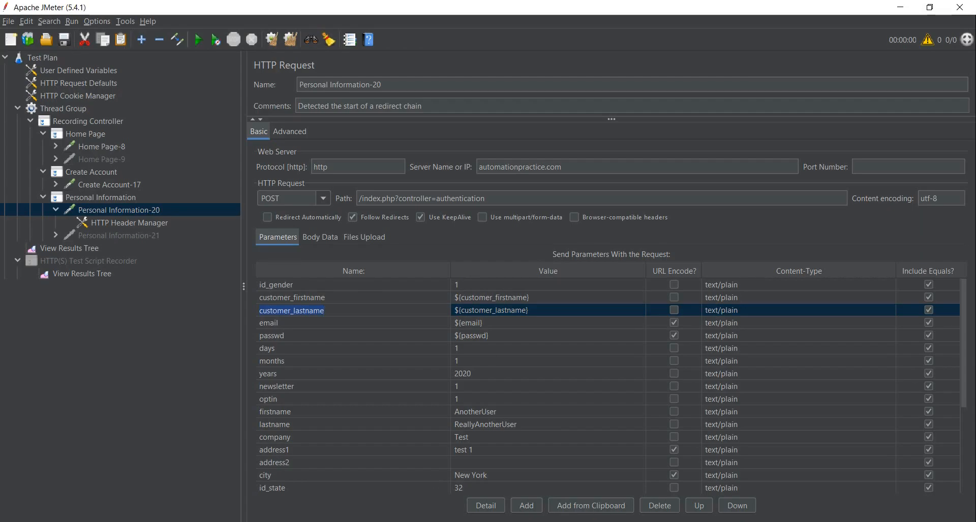
pyautogui.hotkey('alt', 'Tab')
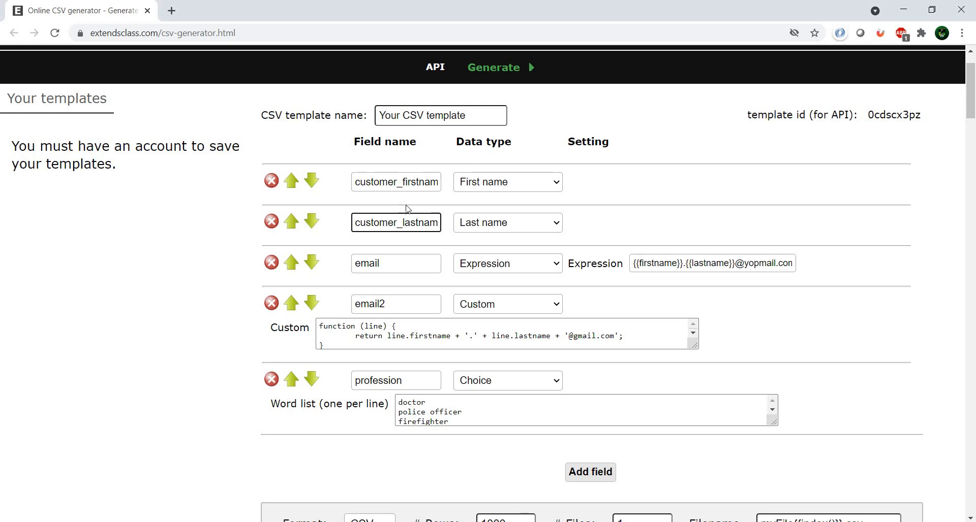
pyautogui.doubleClick(399, 182)
pyautogui.hotkey('ctrl', 'c')
pyautogui.doubleClick(661, 265)
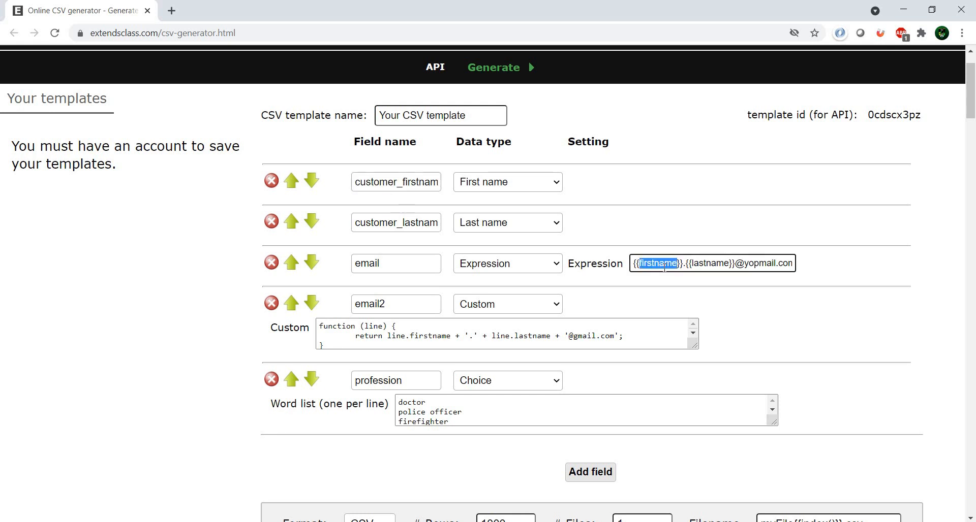
pyautogui.hotkey('ctrl', 'v')
pyautogui.doubleClick(447, 223)
pyautogui.click(752, 263)
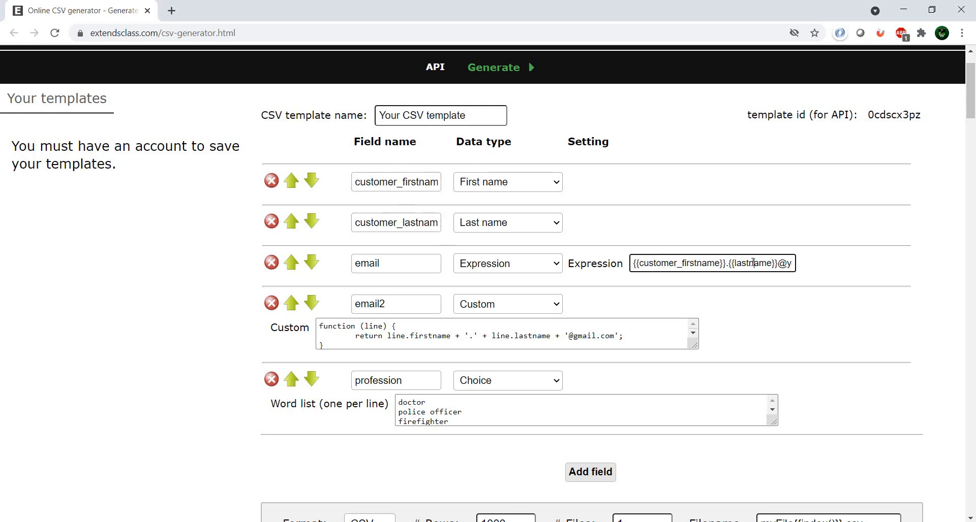
pyautogui.doubleClick(753, 263)
pyautogui.write('customer_lastname')
pyautogui.moveTo(754, 263); pyautogui.dragTo(862, 274)
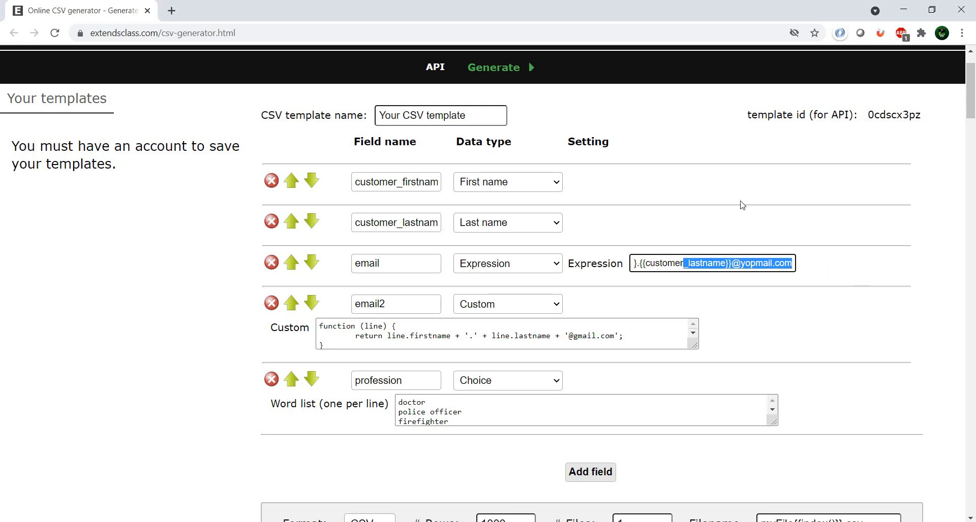
# - Rename the email2 field as email
pyautogui.click(377, 303)
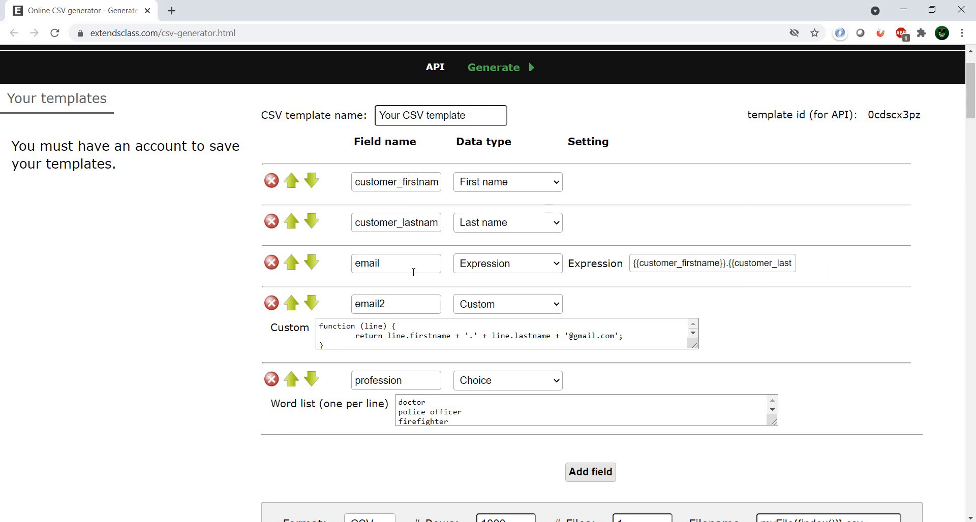
pyautogui.doubleClick(403, 265)
pyautogui.hotkey('ctrl', 'c')
pyautogui.doubleClick(403, 306)
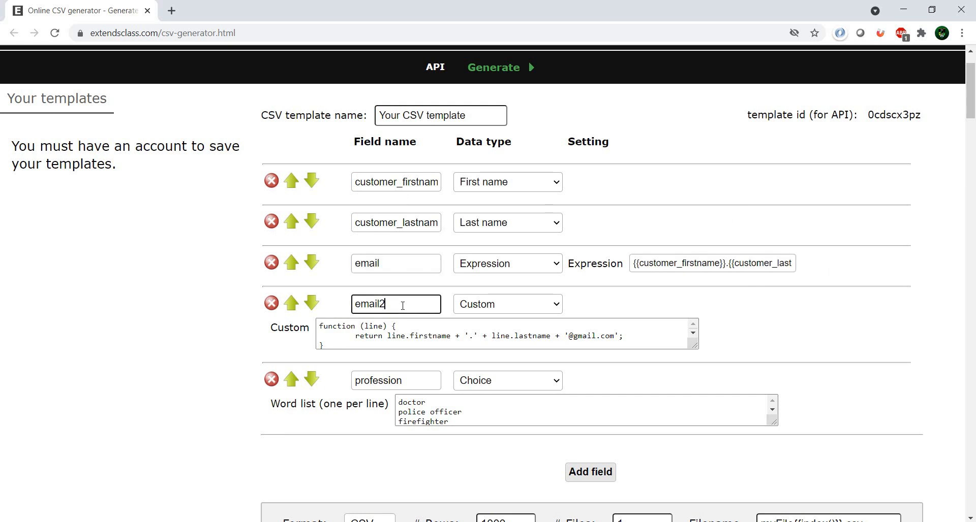
pyautogui.hotkey('ctrl', 'v')
# - Rename the Custom-type field as {passwd}, copying the variable from the passwd parameter of the Personal Information-20 request in JMeter
pyautogui.hotkey('alt', 'Tab')
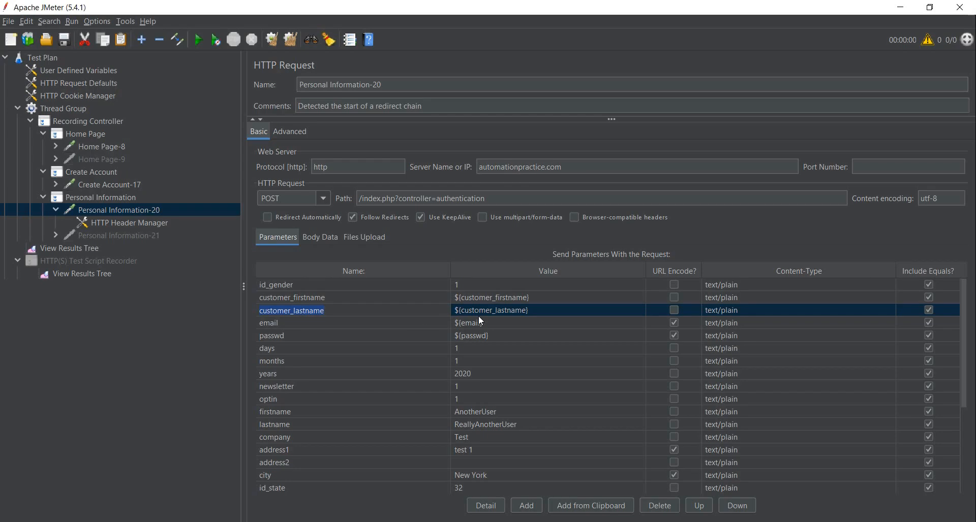
pyautogui.doubleClick(481, 336)
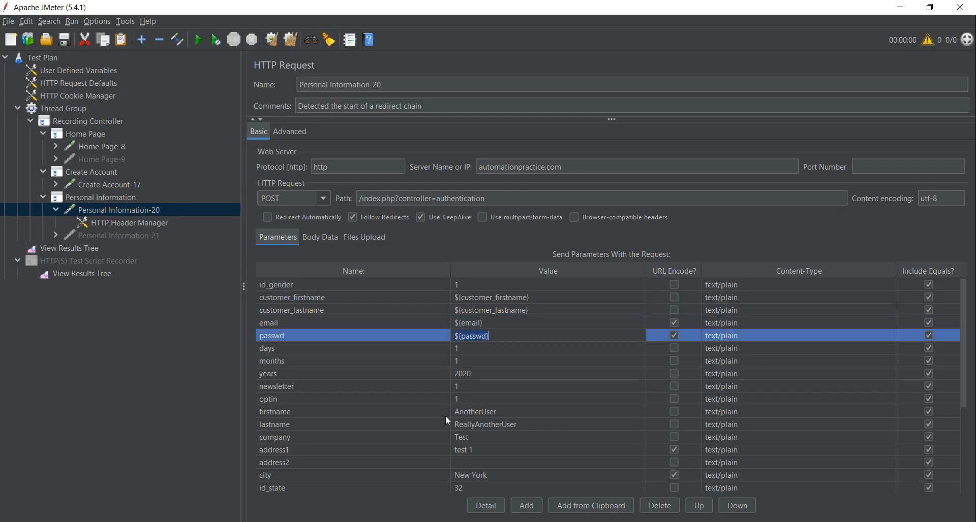
pyautogui.hotkey('ctrl', 'c')
pyautogui.hotkey('alt', 'Tab')
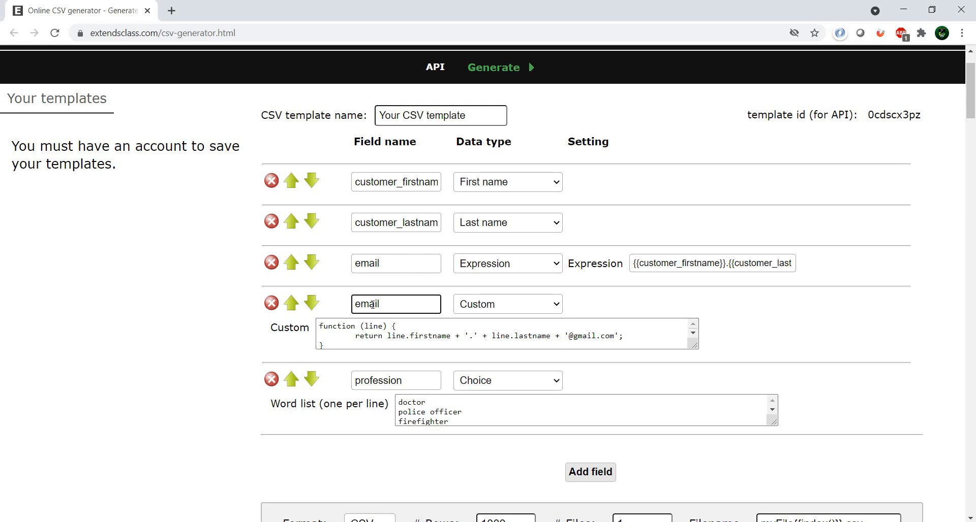
pyautogui.hotkey('ctrl', 'a')
pyautogui.hotkey('ctrl', 'v')
pyautogui.click(356, 304)
pyautogui.press('BackSpace')
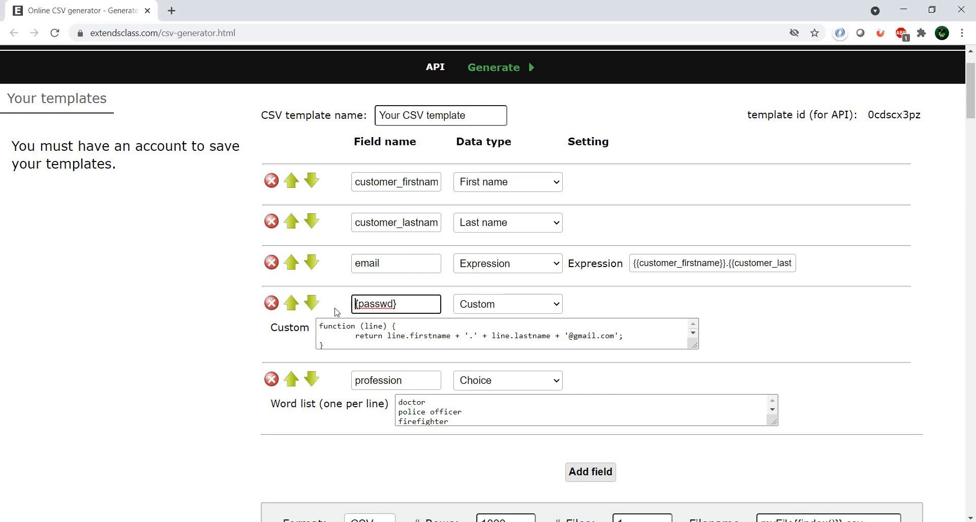
# - Set the {passwd} field's data type to Expression and give it the same expression as the email field
pyautogui.click(534, 304)
pyautogui.press('e')
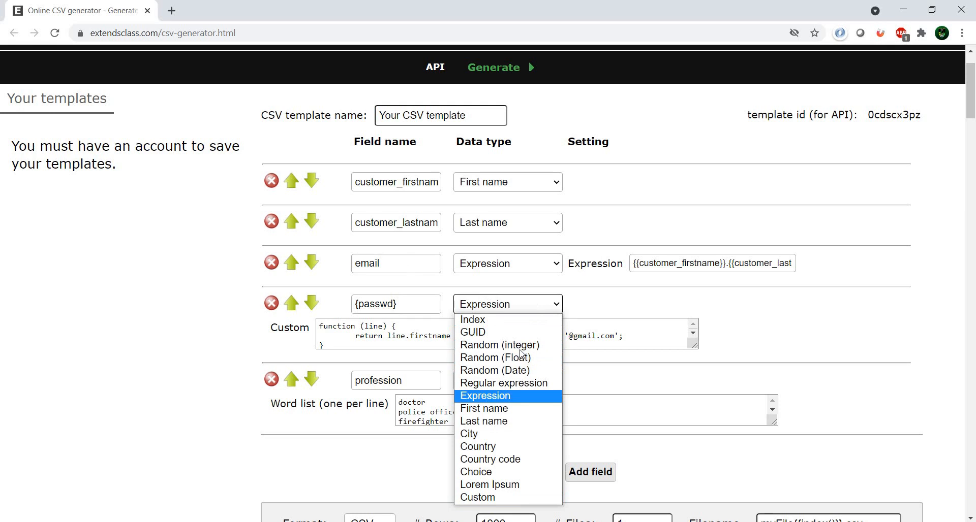
pyautogui.click(522, 396)
pyautogui.tripleClick(662, 265)
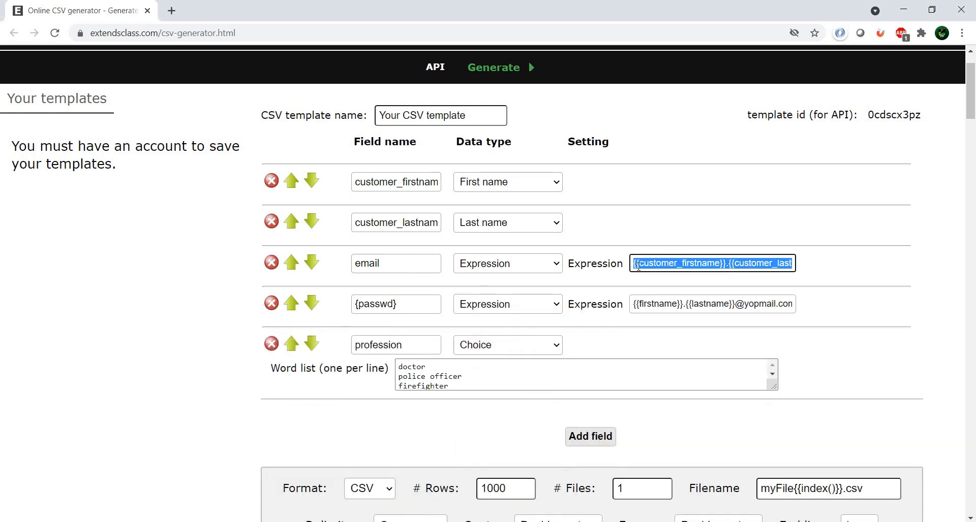
pyautogui.tripleClick(664, 301)
pyautogui.hotkey('ctrl', 'v')
pyautogui.click(630, 214)
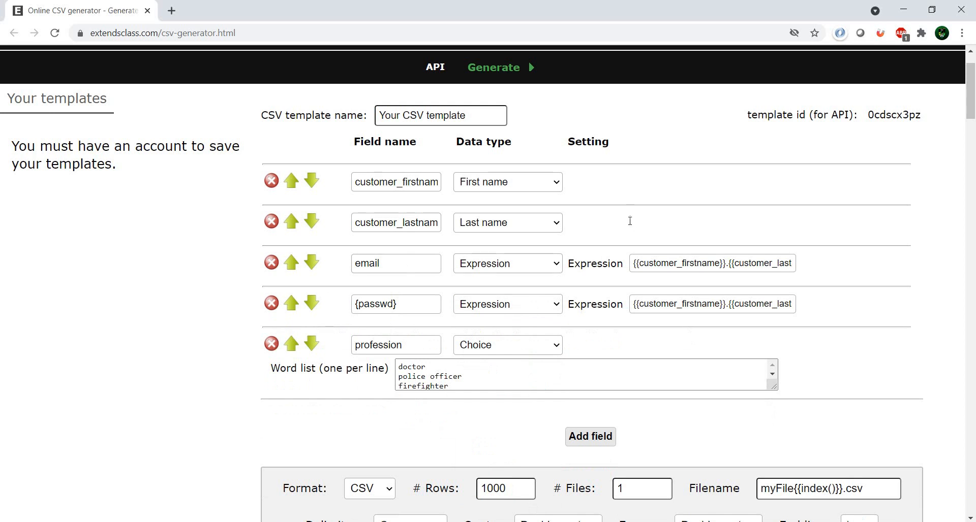
# - Rename the profession field as email_create, copying the parameter name from the Create Account-17 request in JMeter
pyautogui.hotkey('alt', 'Tab')
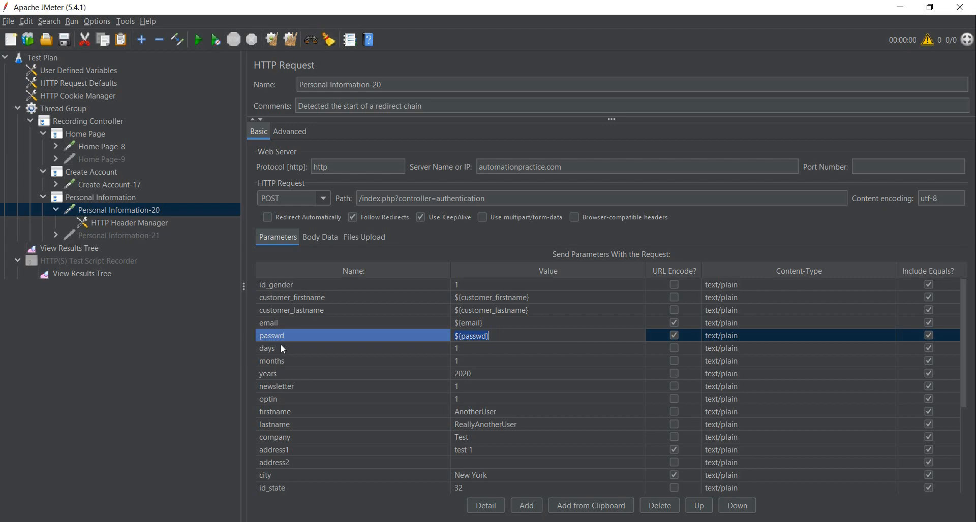
pyautogui.click(120, 185)
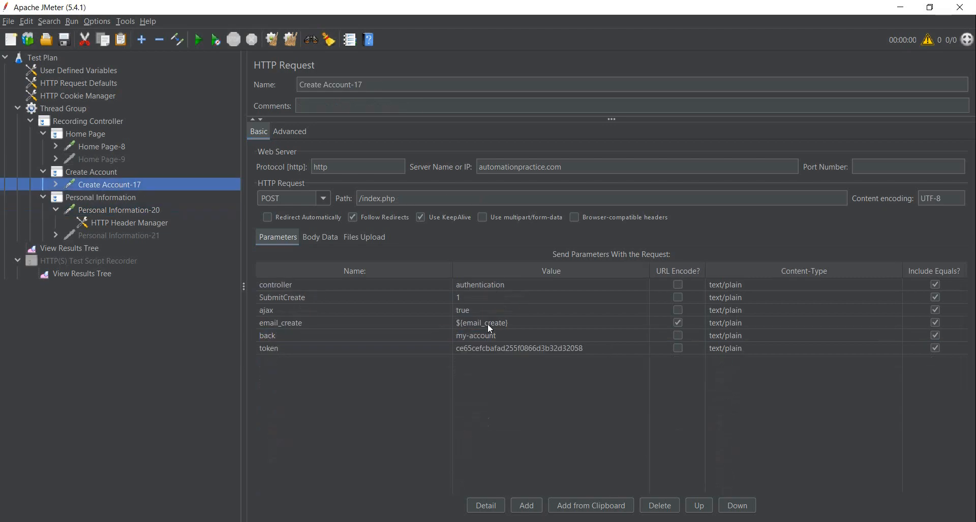
pyautogui.doubleClick(347, 326)
pyautogui.hotkey('alt', 'Tab')
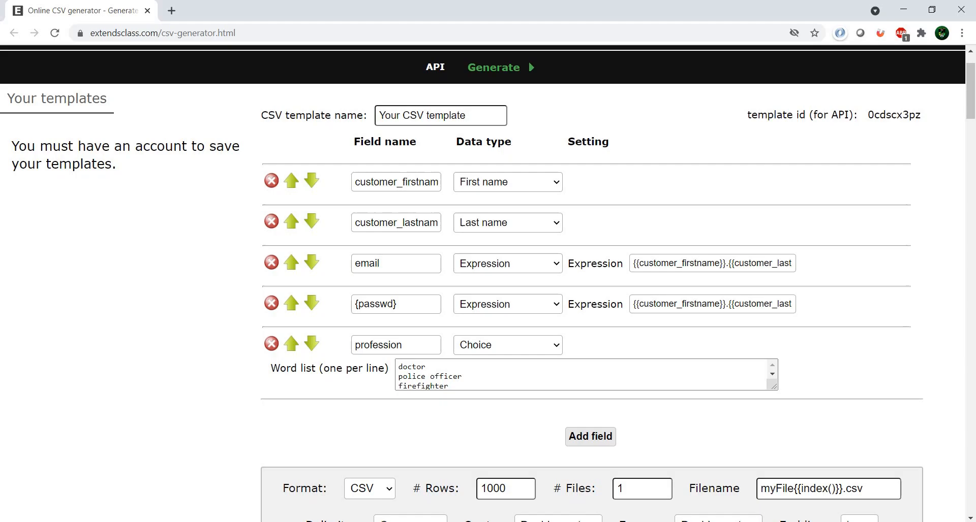
pyautogui.doubleClick(385, 351)
pyautogui.hotkey('ctrl', 'v')
# - Set the email_create field's data type to Expression and give it the same expression as the {passwd} field
pyautogui.click(503, 345)
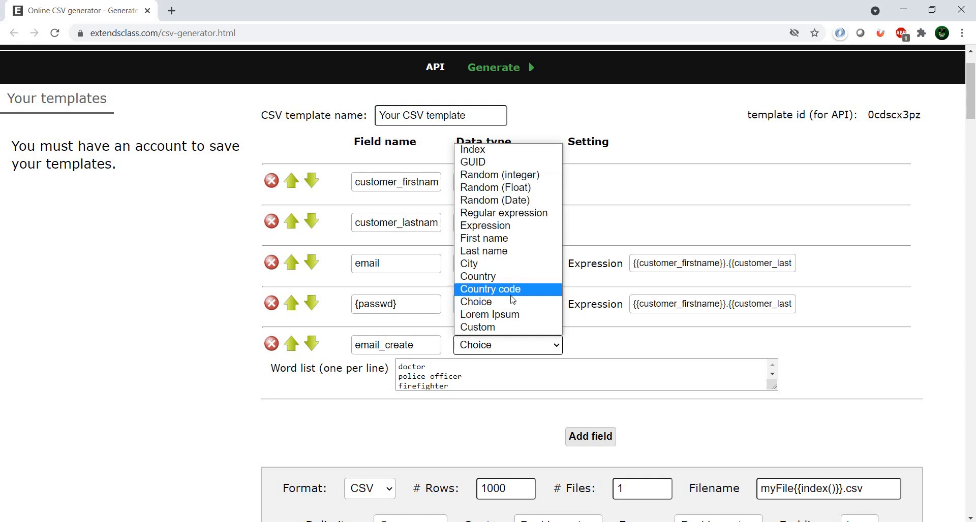
pyautogui.click(485, 225)
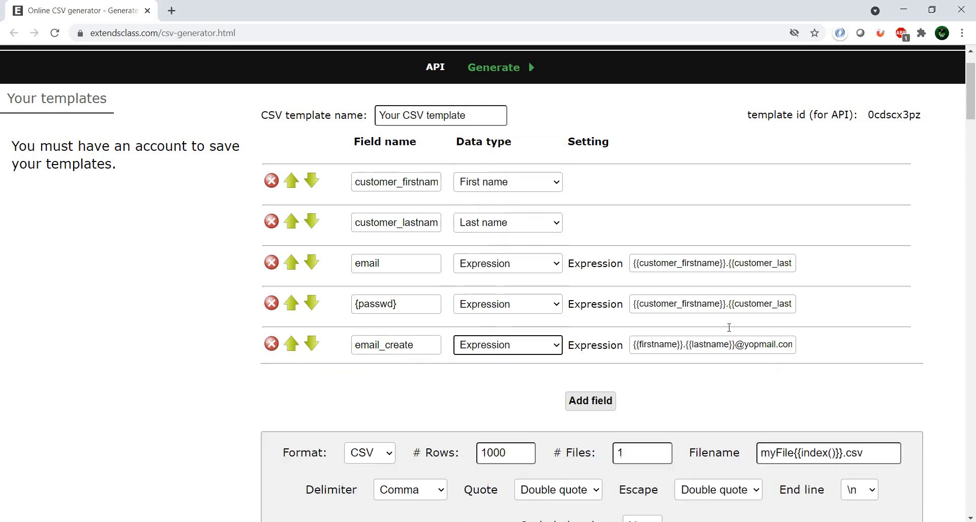
pyautogui.press('Tab')
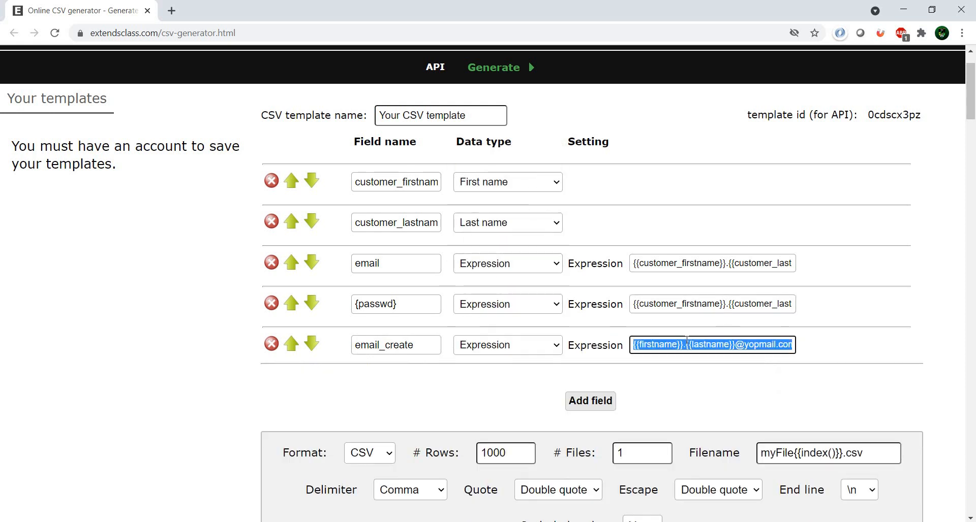
pyautogui.click(685, 304)
pyautogui.doubleClick(684, 304)
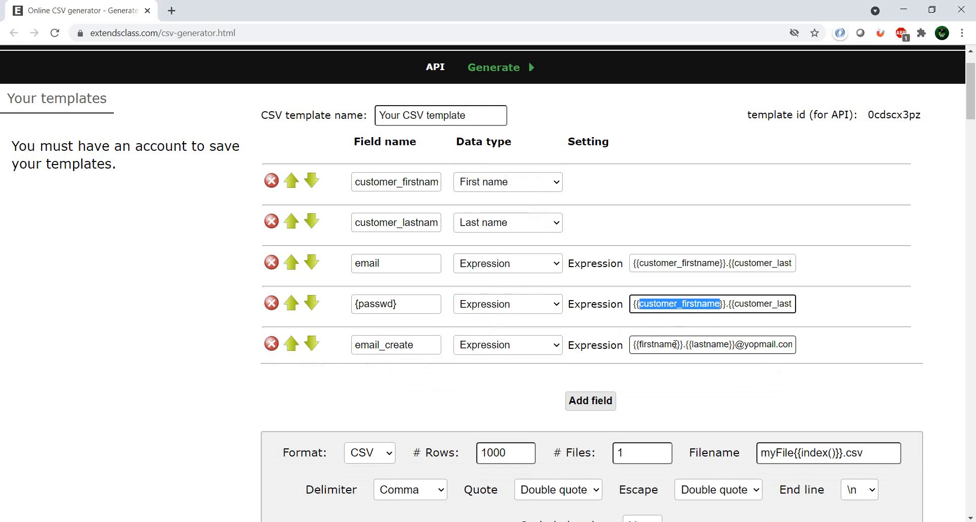
pyautogui.tripleClick(676, 345)
pyautogui.tripleClick(675, 305)
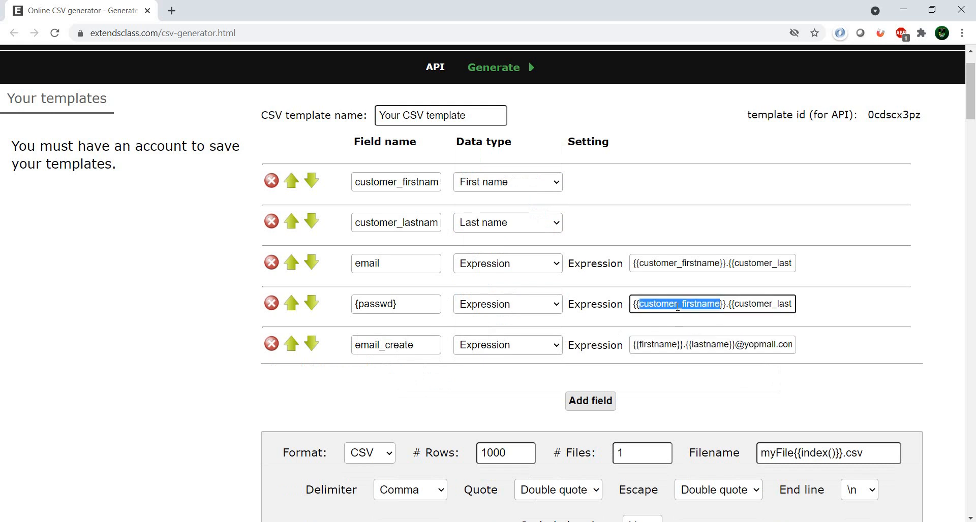
pyautogui.tripleClick(675, 348)
pyautogui.hotkey('ctrl', 'v')
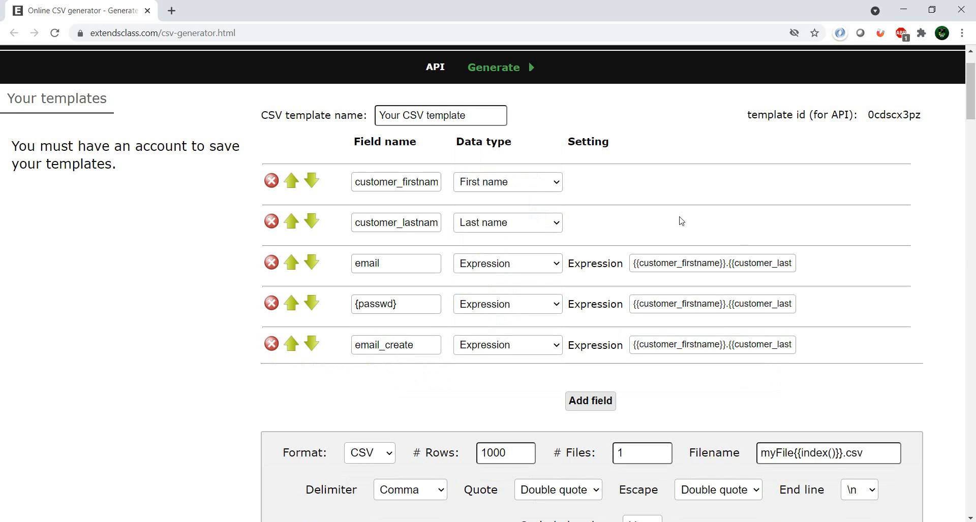
# - Set the number of rows for the generated CSV file to 10
pyautogui.scroll(-1, 472, 396)
pyautogui.doubleClick(495, 389)
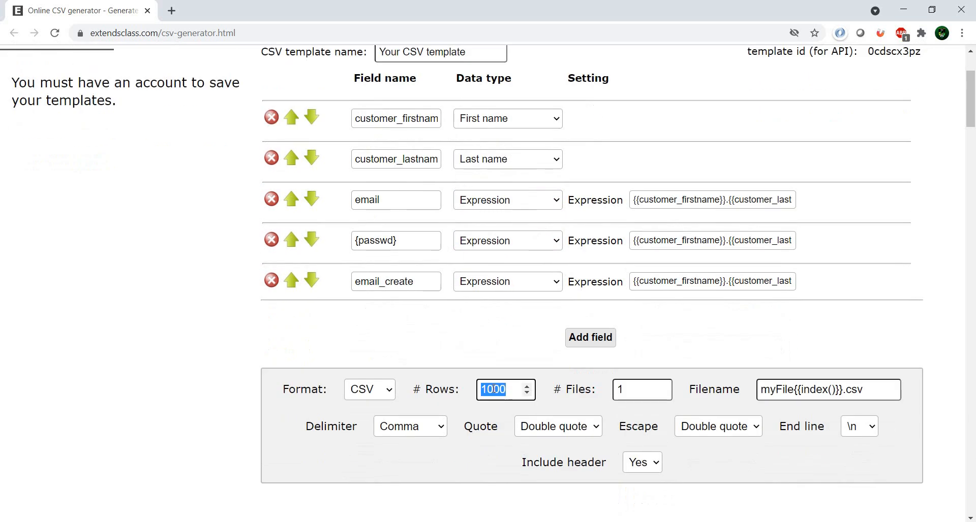
pyautogui.write('10')
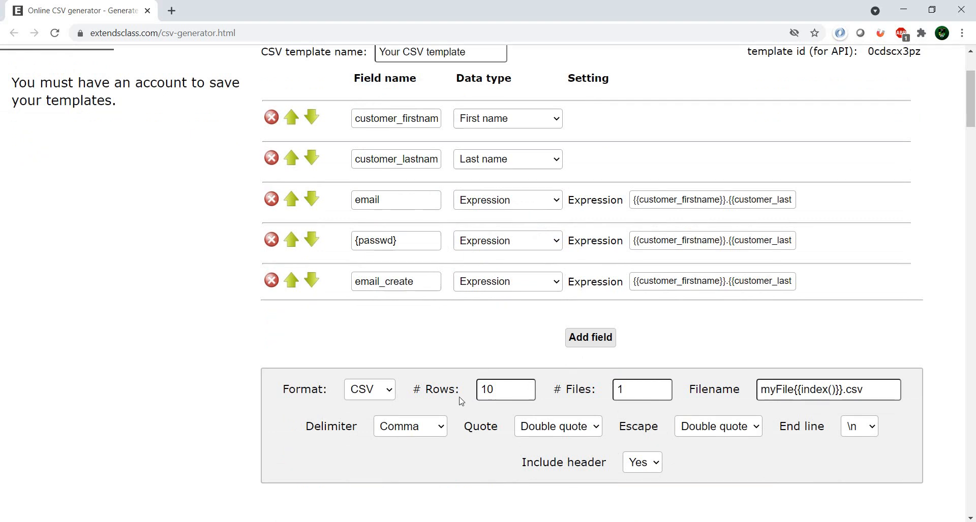
# - In JMeter, set the Thread Group to 10 threads (users) with a ramp-up period of 10 seconds
pyautogui.hotkey('alt', 'Tab')
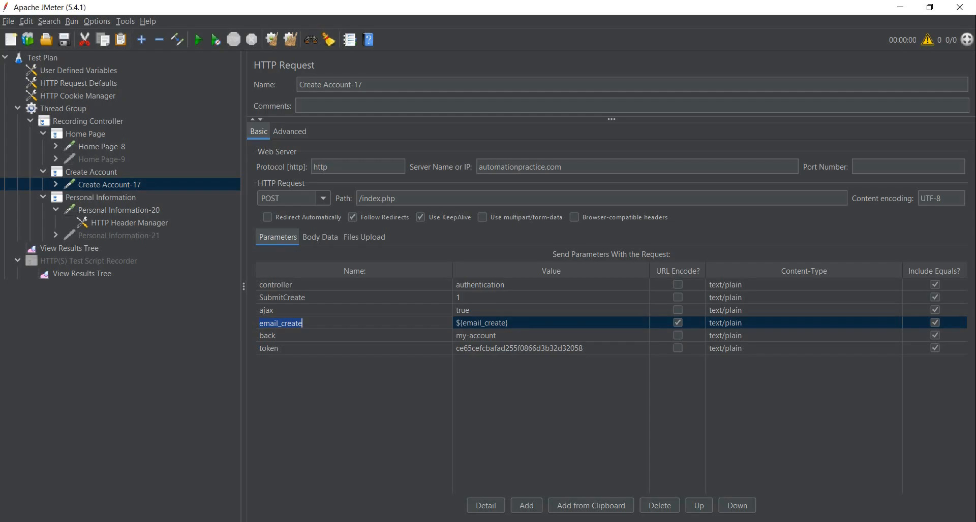
pyautogui.click(30, 121)
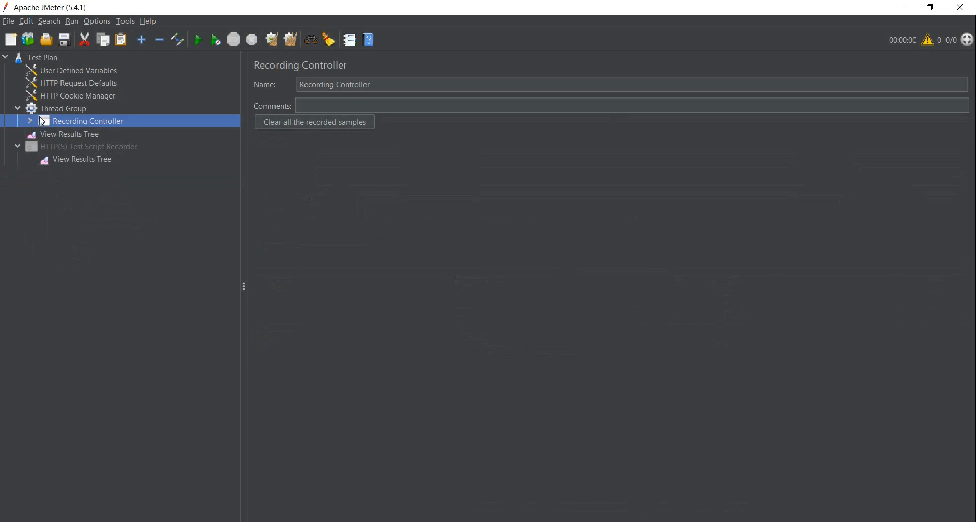
pyautogui.click(62, 108)
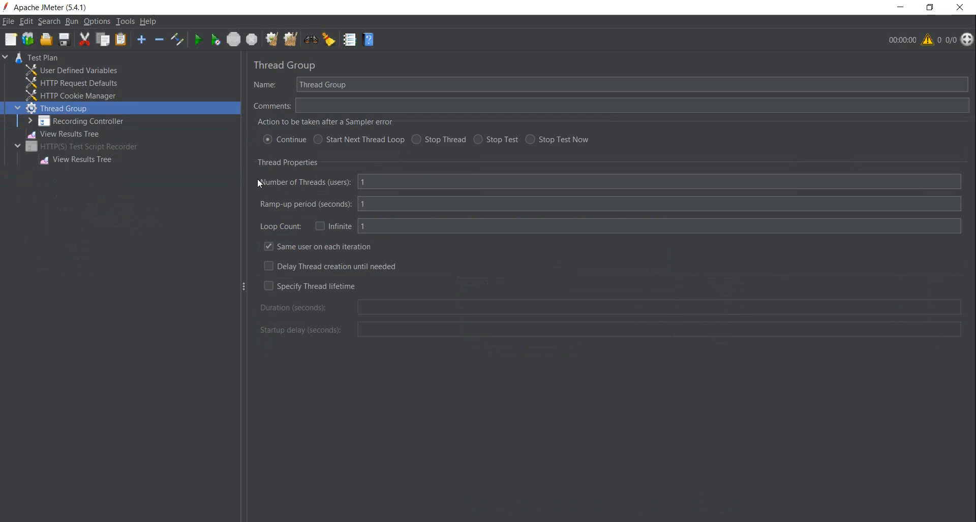
pyautogui.click(385, 181)
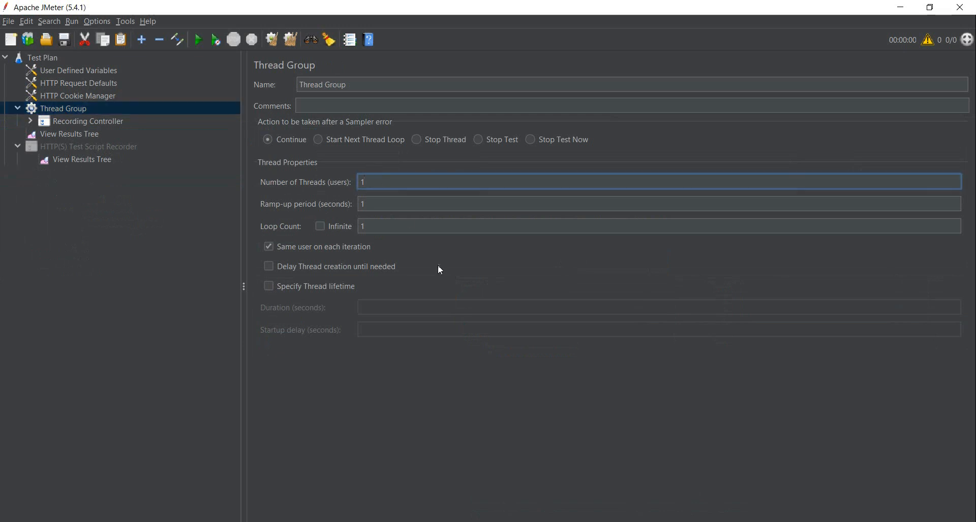
pyautogui.write('0')
pyautogui.click(402, 203)
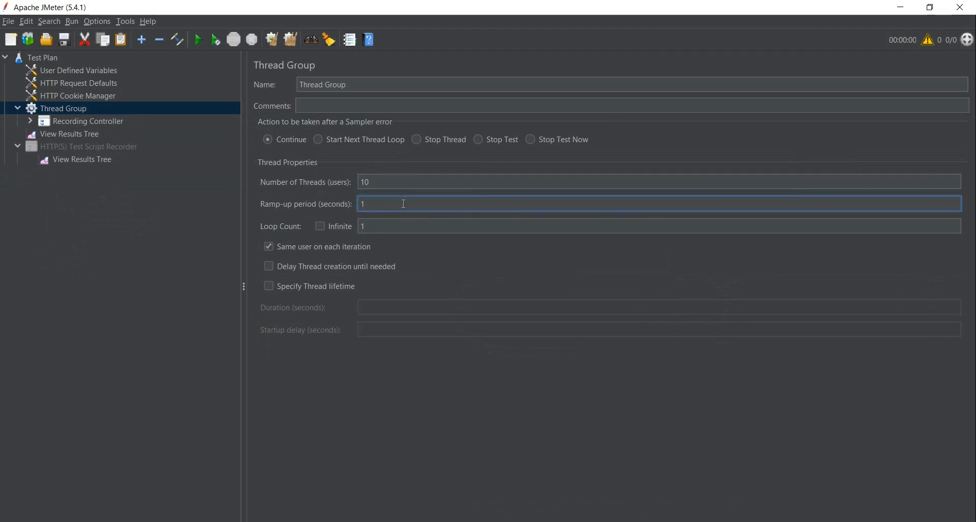
pyautogui.write('0')
# - Add a CSV Data Set Config element to the Thread Group
pyautogui.rightClick(78, 108)
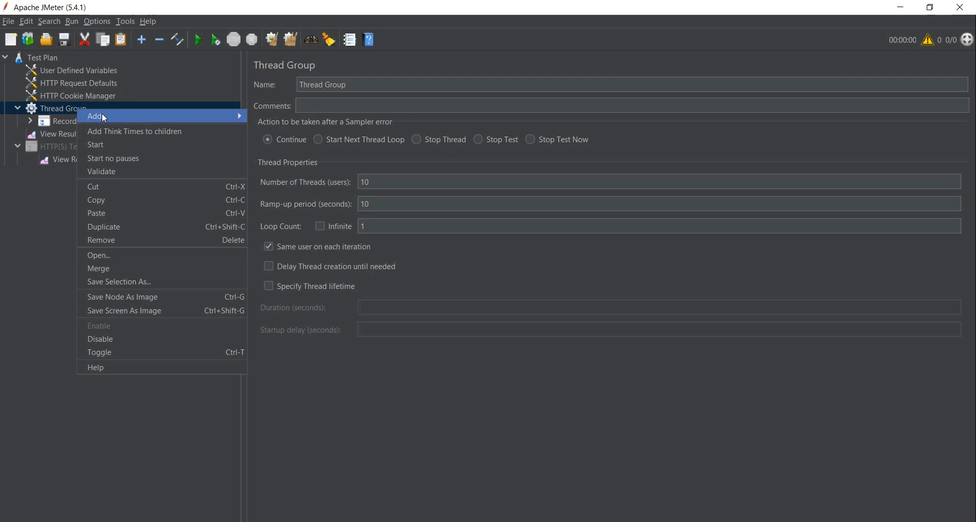
pyautogui.moveTo(157, 115)
pyautogui.moveTo(287, 116)
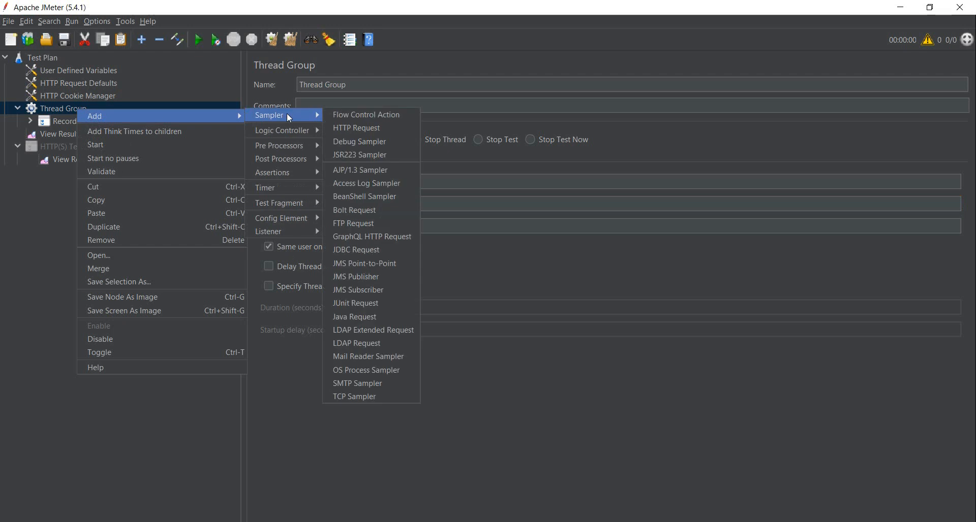
pyautogui.moveTo(293, 224)
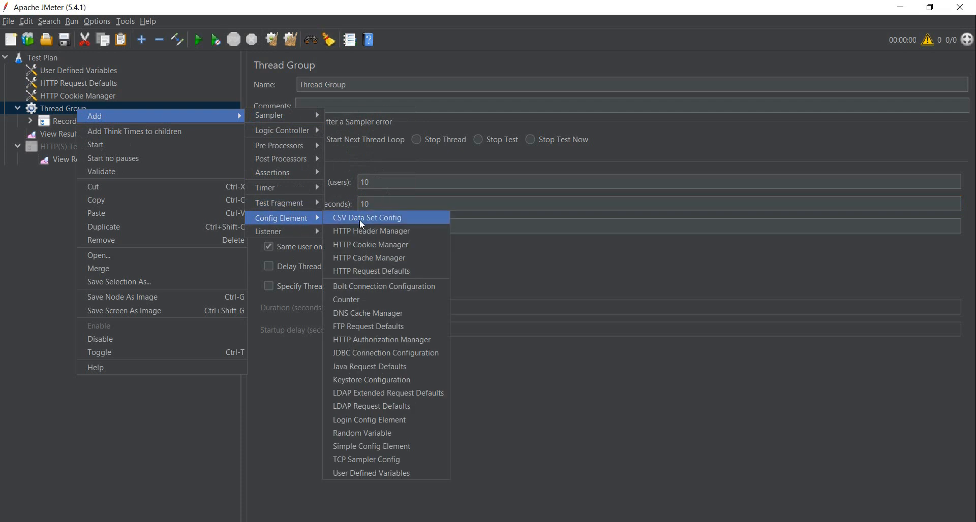
pyautogui.click(372, 221)
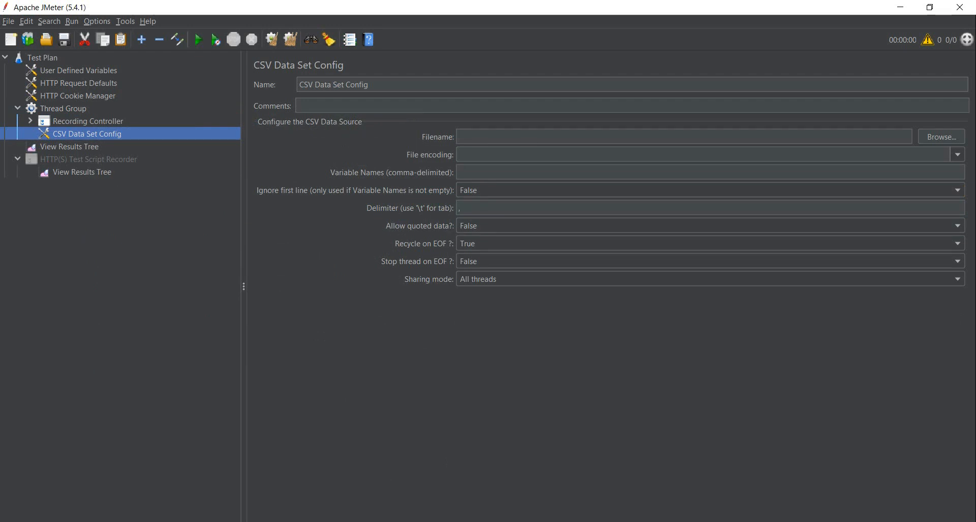
# - Compare the CSV generator's delimiter and quote options with the settings of the CSV Data Set Config in JMeter
pyautogui.hotkey('alt', 'Tab')
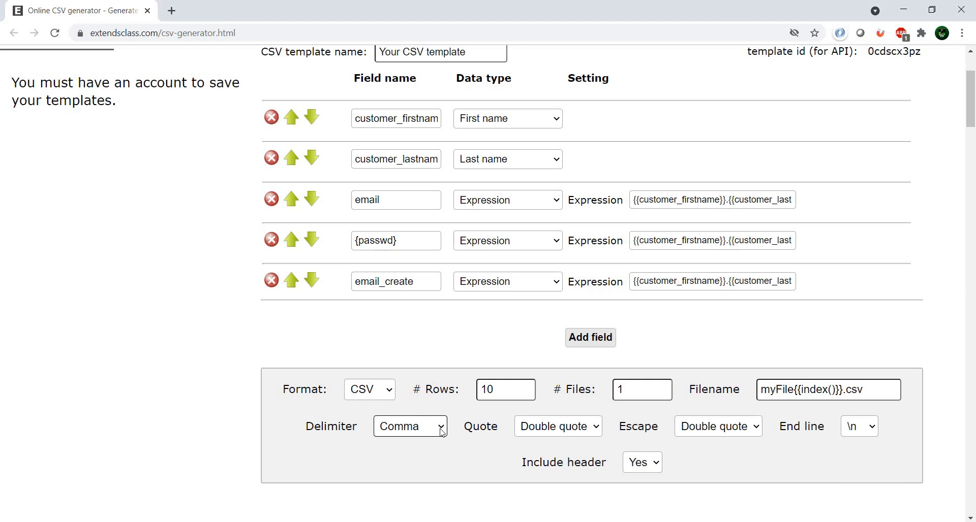
pyautogui.hotkey('alt', 'Tab')
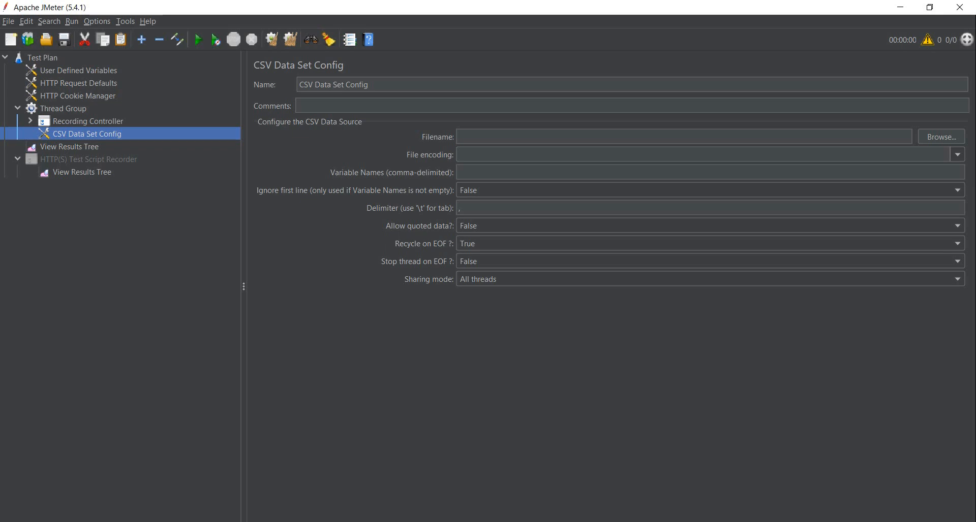
pyautogui.hotkey('alt', 'Tab')
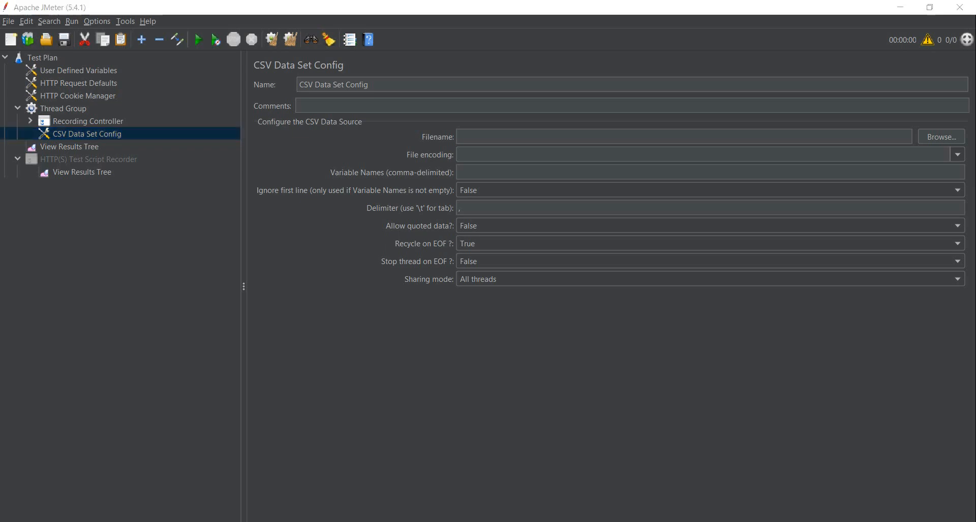
pyautogui.click(600, 431)
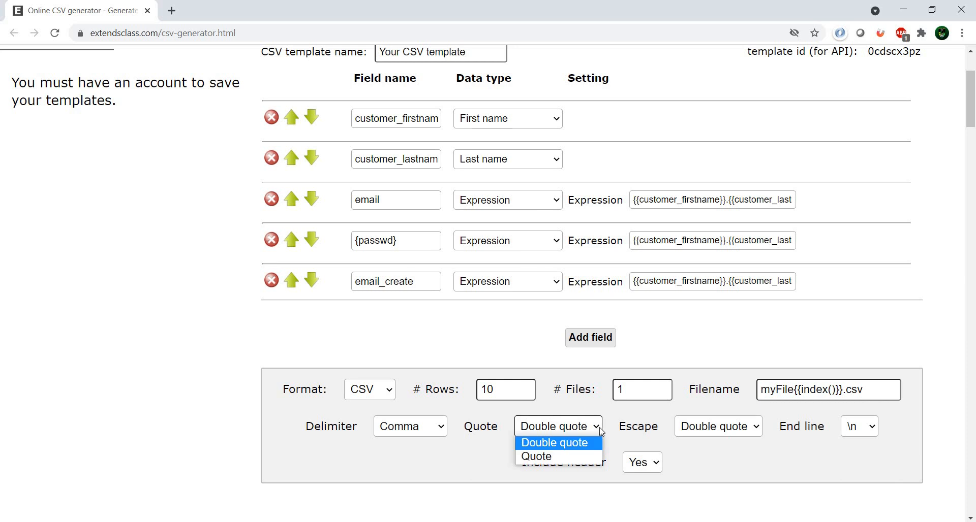
pyautogui.click(722, 459)
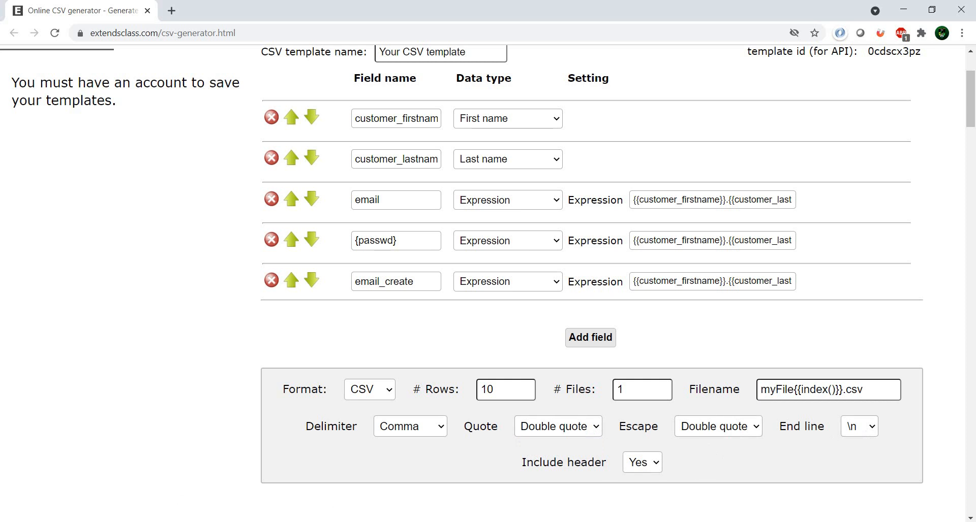
pyautogui.hotkey('alt', 'Tab')
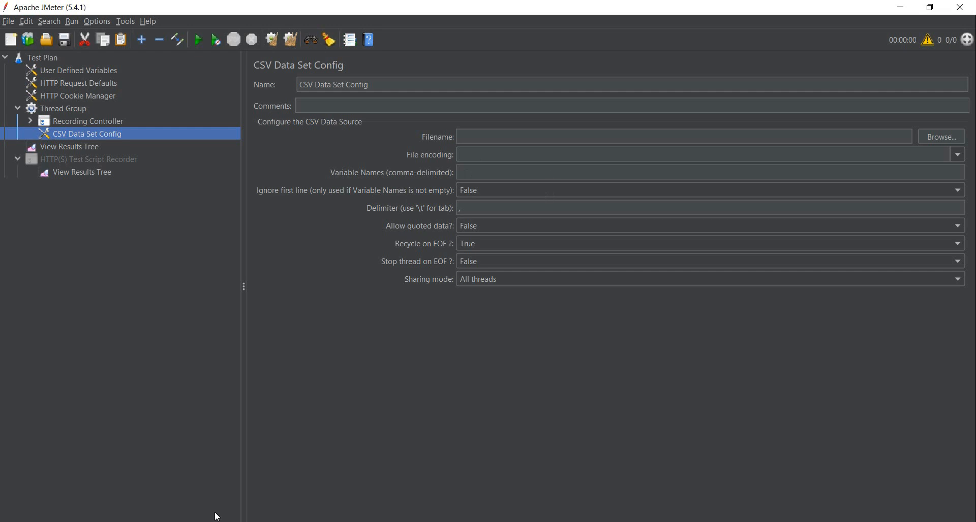
# - Switch to the online CSV generator and generate the CSV data from the finished template
pyautogui.hotkey('alt', 'Tab')
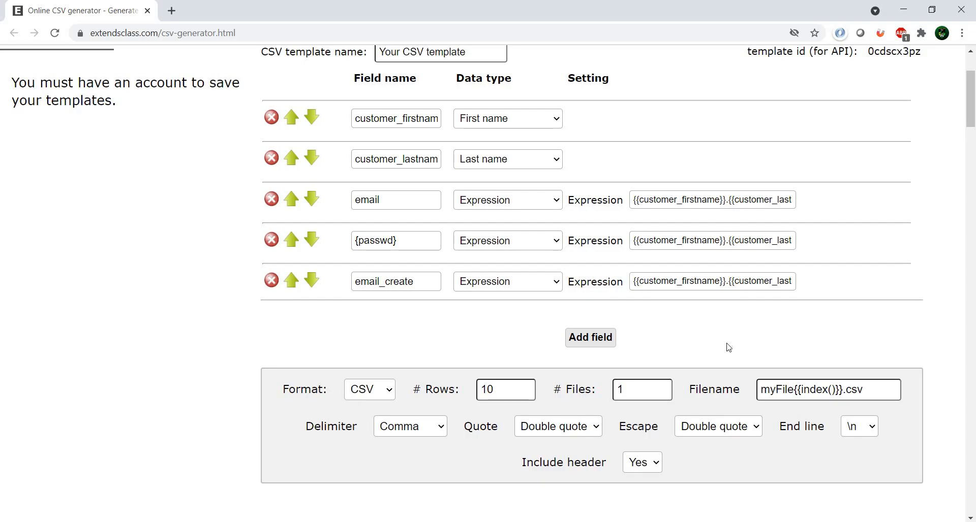
pyautogui.scroll(-5, 732, 348)
pyautogui.scroll(8, 732, 348)
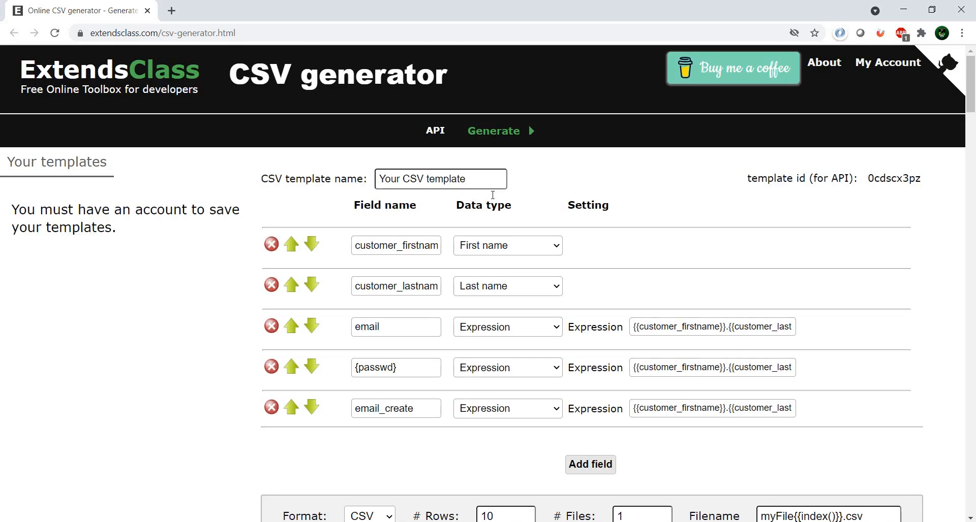
pyautogui.click(506, 131)
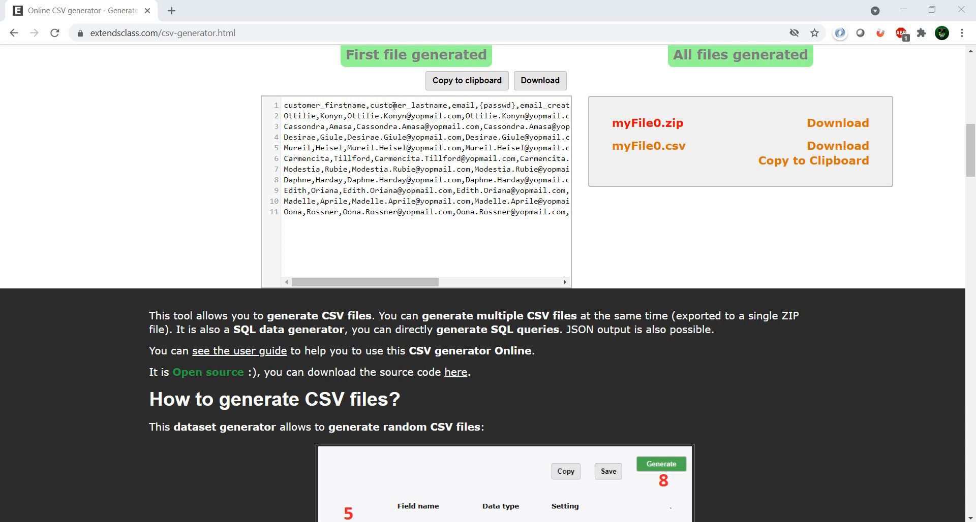
# - Download the generated myFile0.csv and open it in Excel with column A widened to fit its contents
pyautogui.click(538, 87)
pyautogui.click(827, 149)
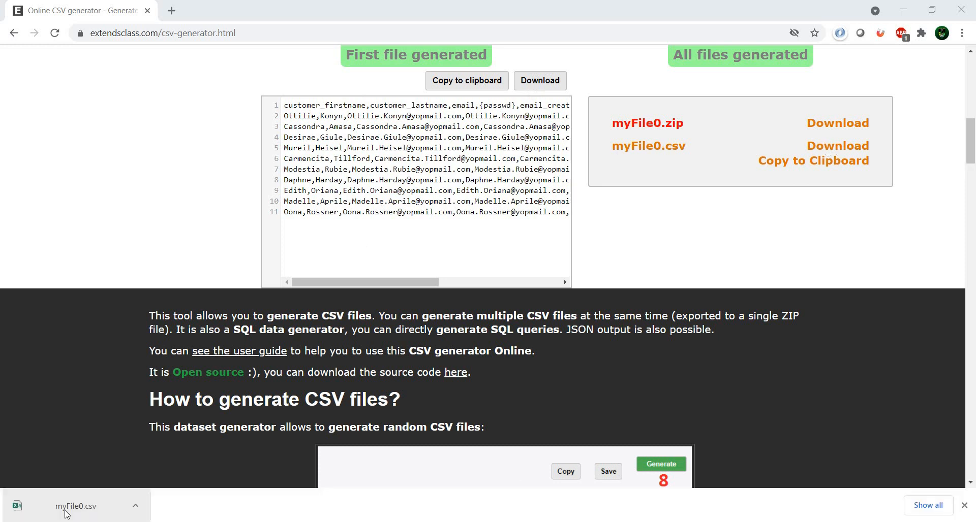
pyautogui.click(71, 507)
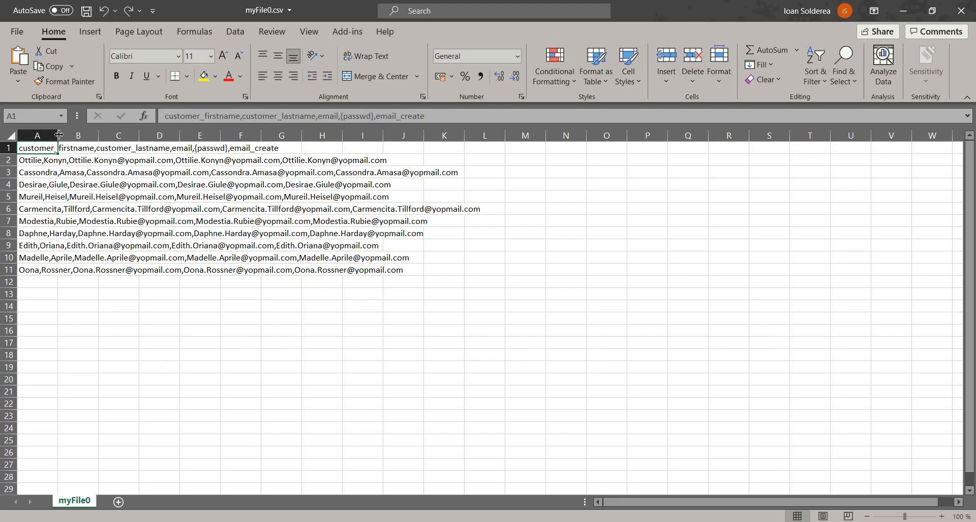
pyautogui.click(59, 132)
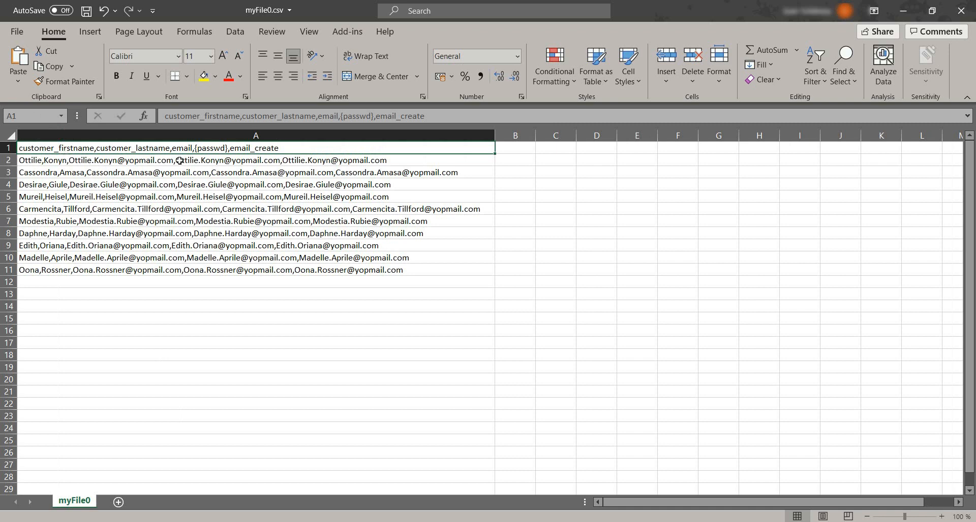
# - Remove the curly braces around passwd in the header row in cell A1
pyautogui.doubleClick(195, 148)
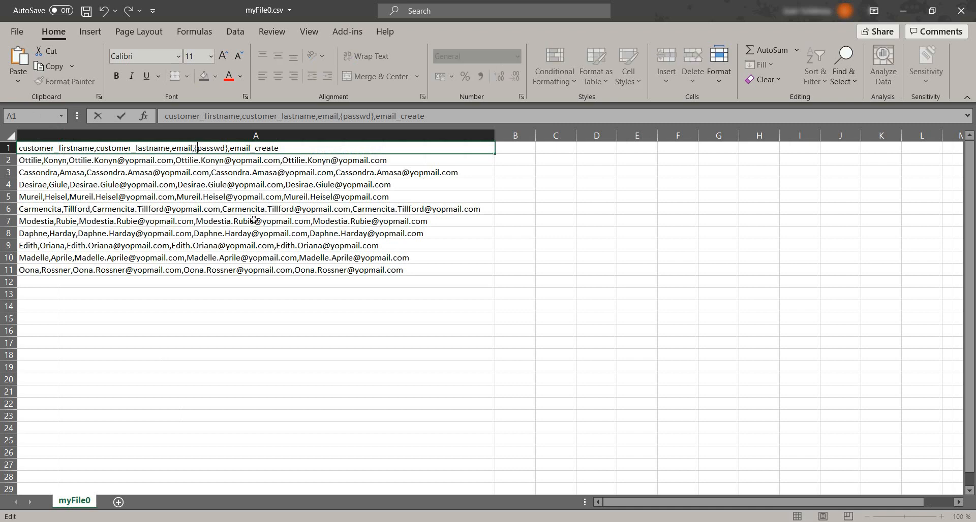
pyautogui.press('BackSpace')
pyautogui.press('Right')
pyautogui.press('Right')
pyautogui.press('Right')
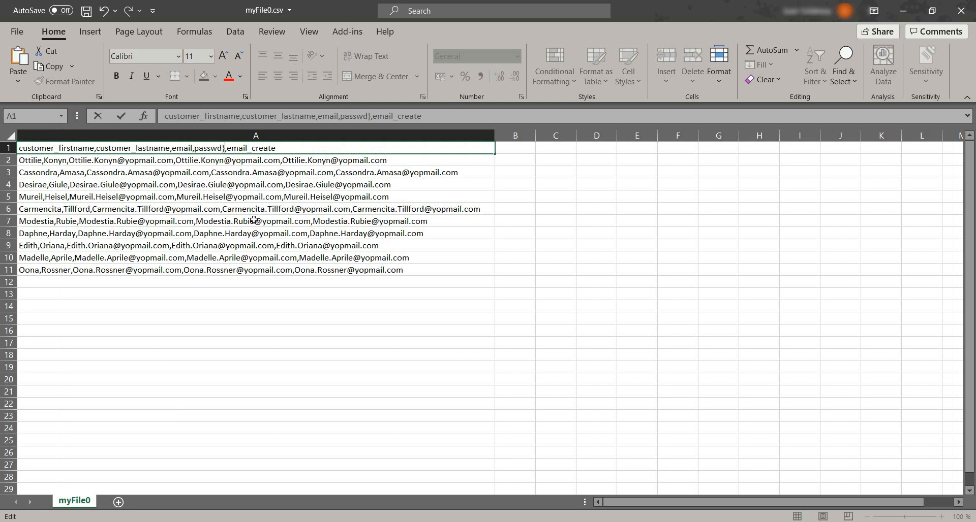
pyautogui.press('BackSpace')
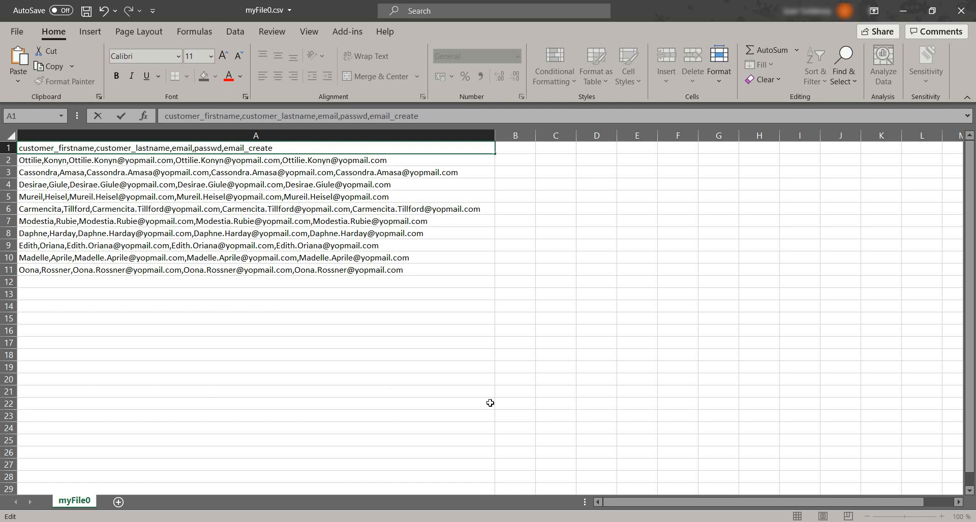
# - Switch to JMeter and run the test plan without saving it
pyautogui.hotkey('alt', 'Tab')
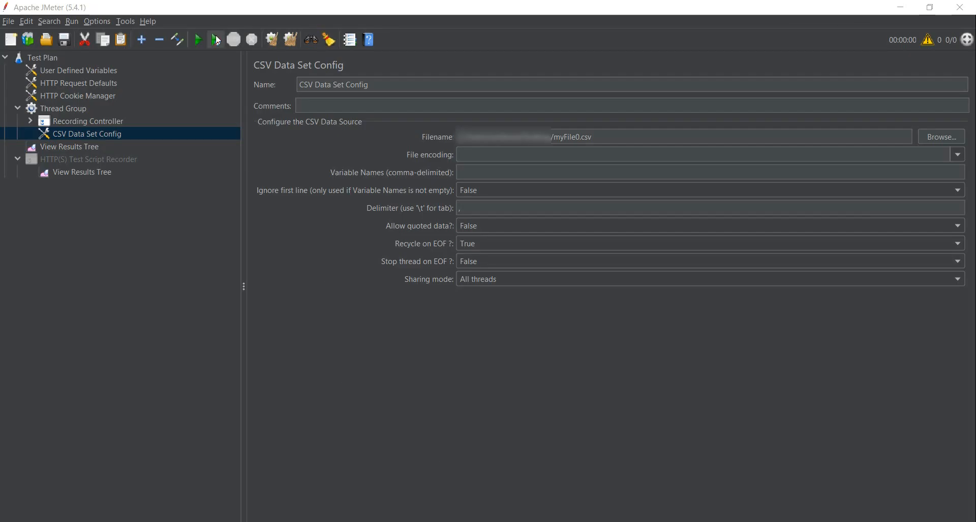
pyautogui.click(198, 41)
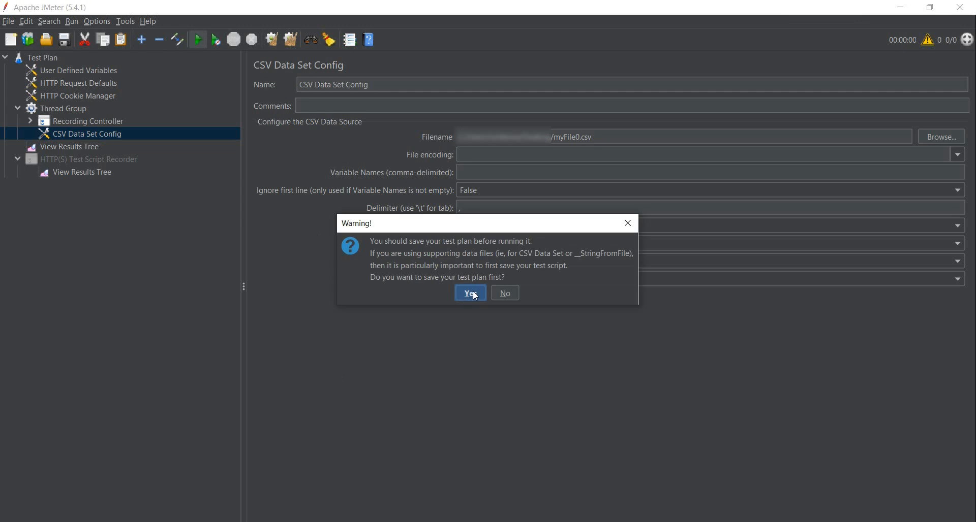
pyautogui.click(504, 295)
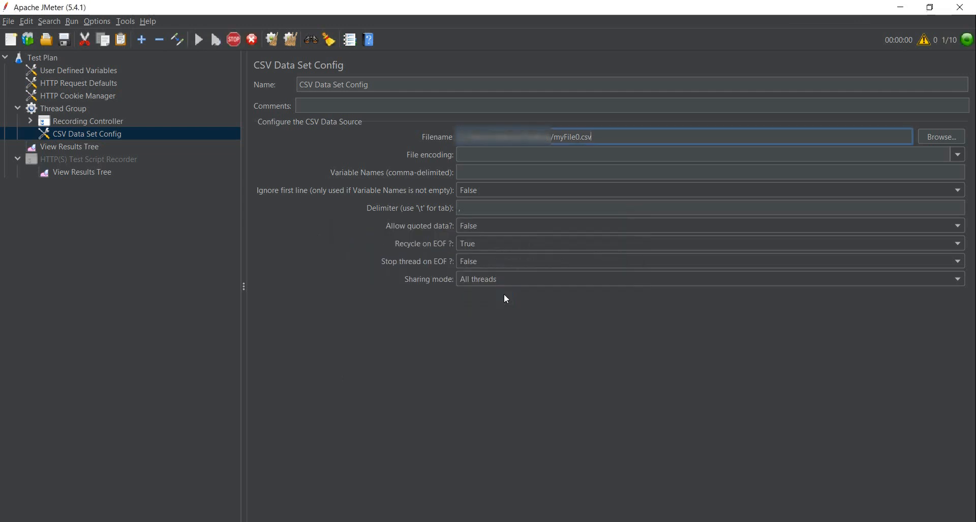
# - Open the test plan's own View Results Tree and expand a Personal Information-20 sample
pyautogui.click(85, 173)
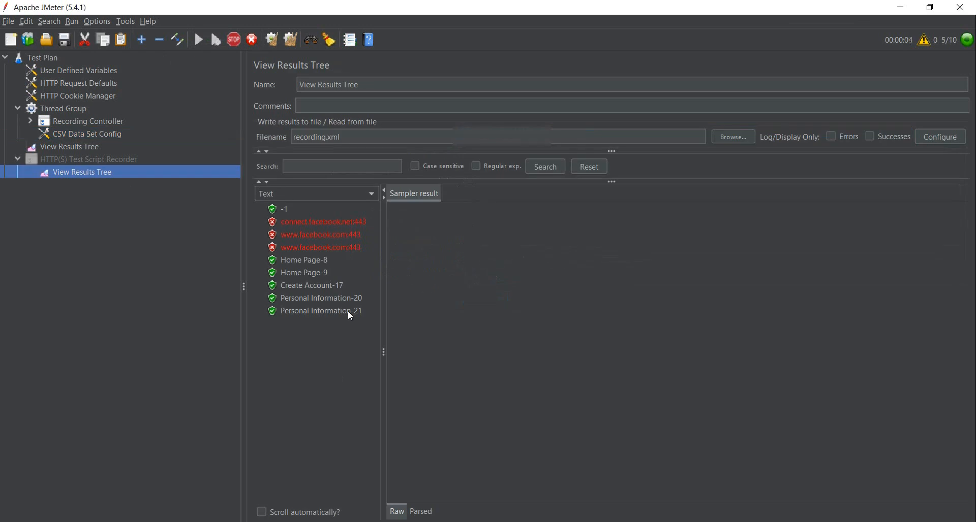
pyautogui.click(345, 248)
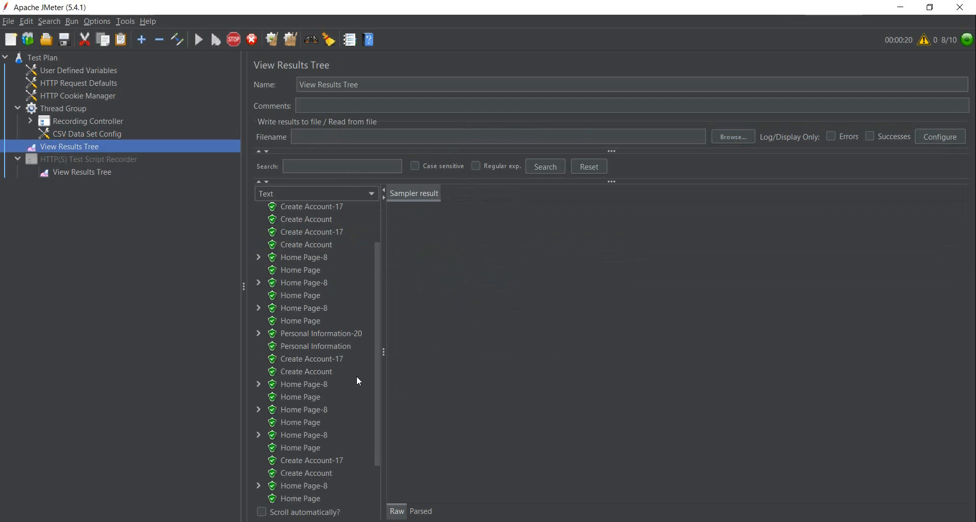
pyautogui.scroll(-2, 359, 401)
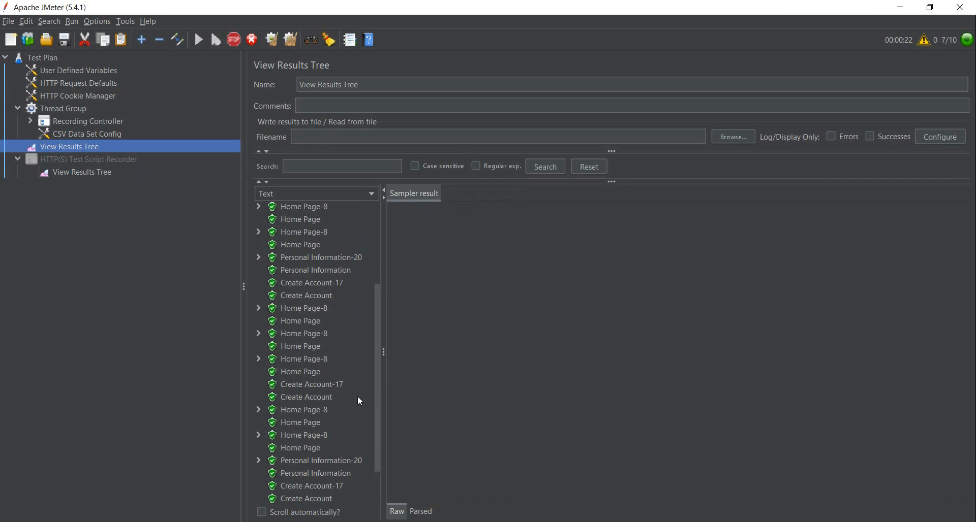
pyautogui.click(336, 256)
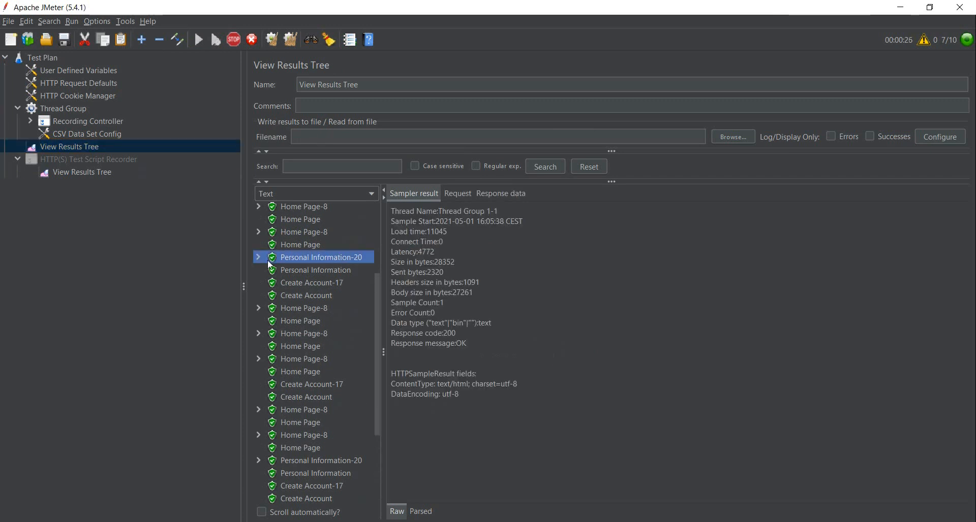
pyautogui.click(259, 258)
# - Examine the request bodies of both Personal Information-20 sub-samples, checking the customer name, email and passwd parameters in the POST data
pyautogui.click(338, 270)
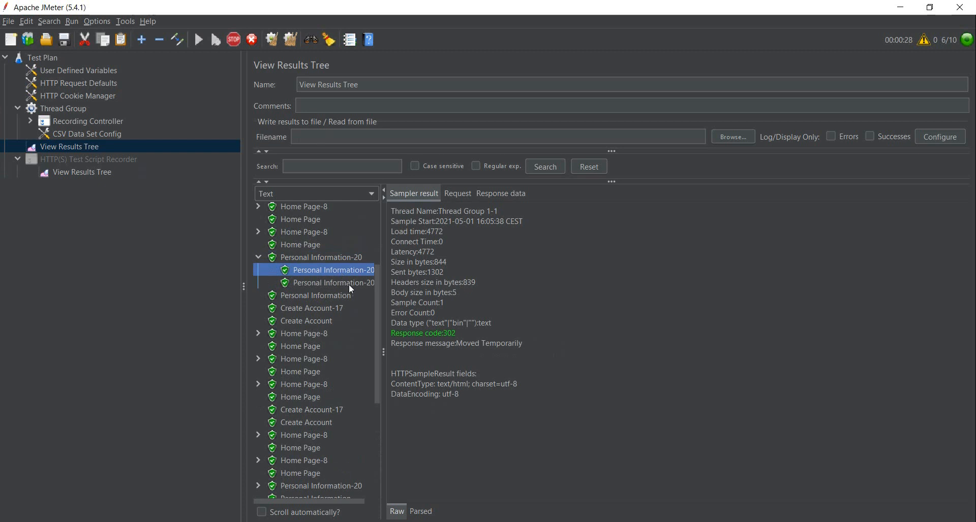
pyautogui.click(349, 283)
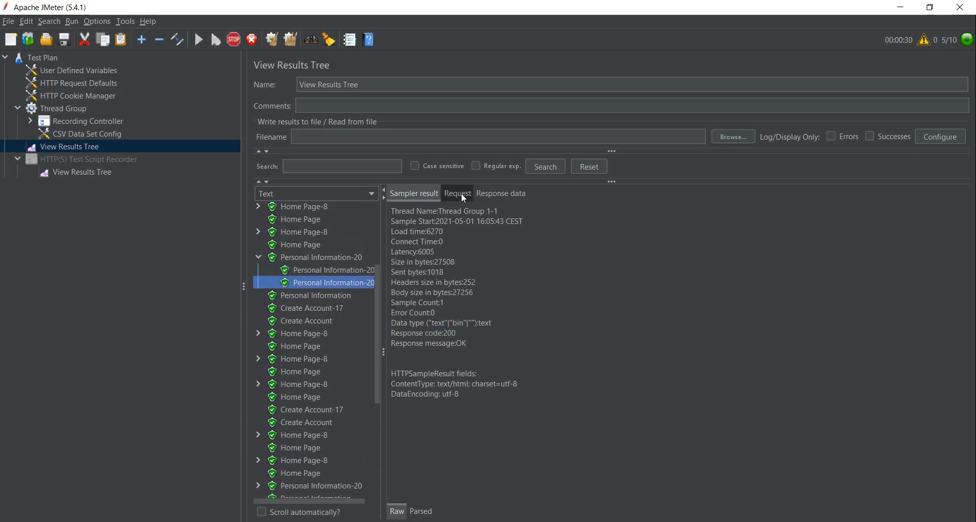
pyautogui.click(462, 197)
pyautogui.click(709, 340)
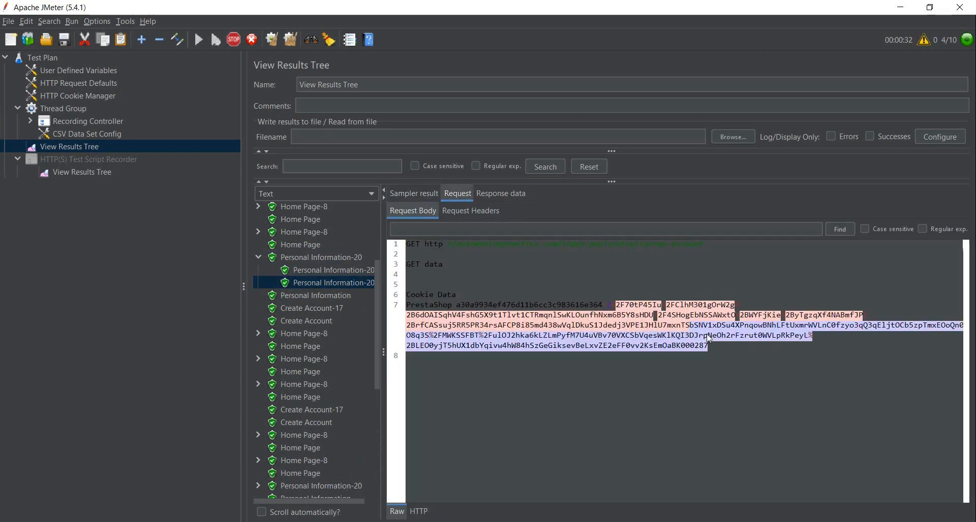
pyautogui.moveTo(709, 340); pyautogui.dragTo(430, 245)
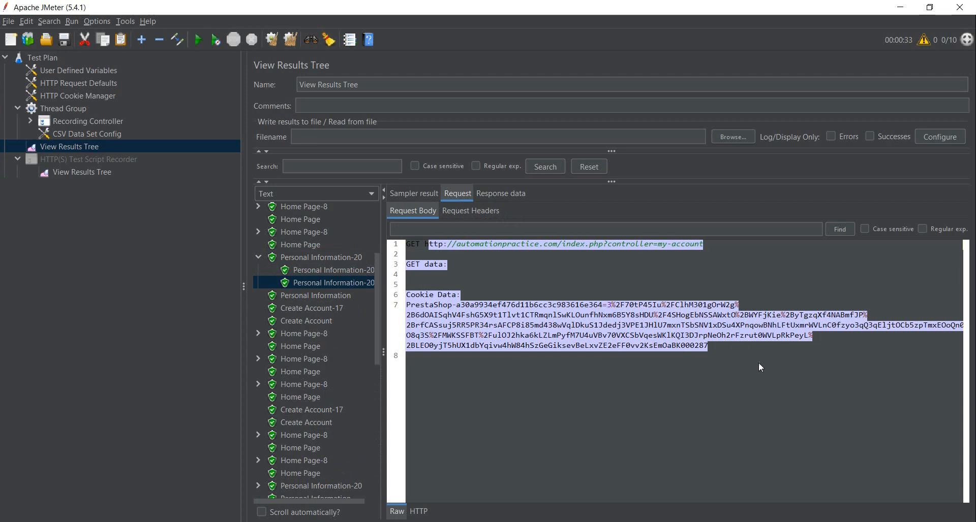
pyautogui.click(355, 270)
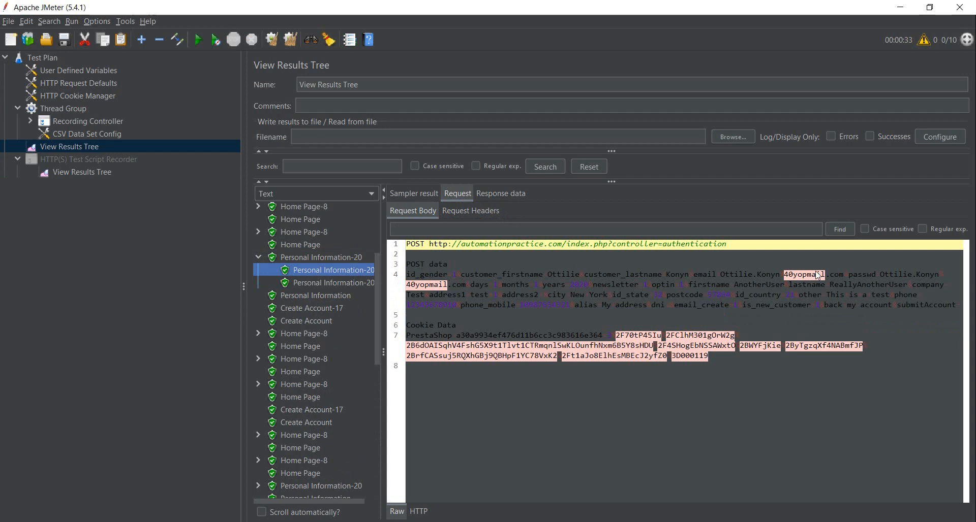
pyautogui.moveTo(883, 273); pyautogui.dragTo(406, 277)
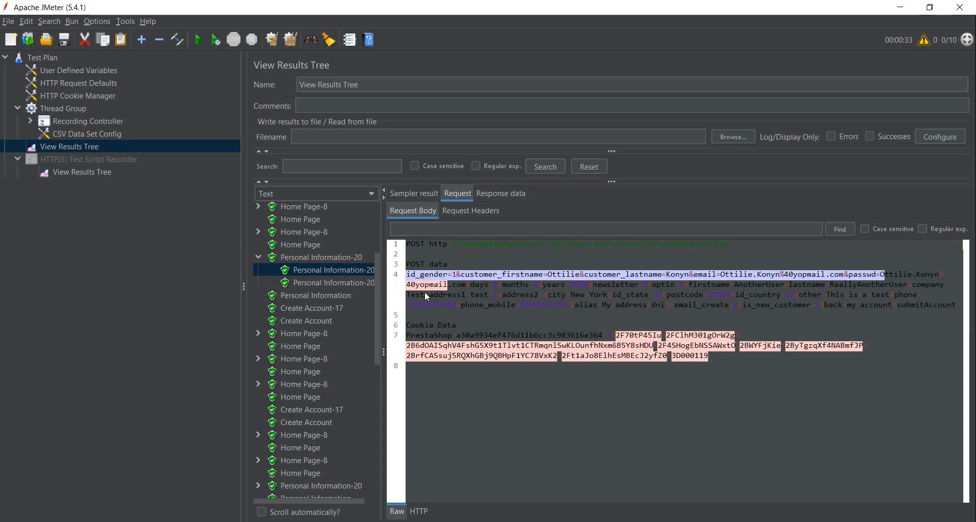
# - Review the whole list of sample results for passed and failed requests
pyautogui.scroll(-15, 346, 404)
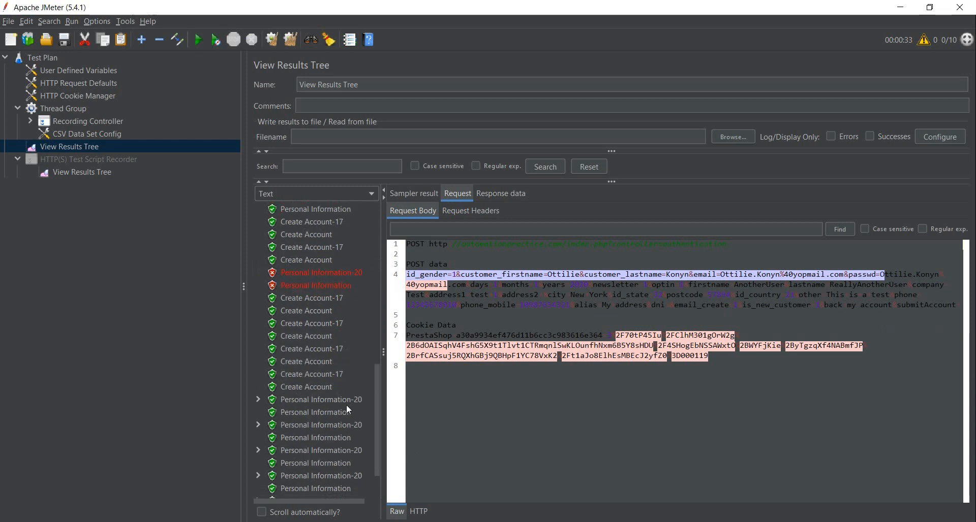
pyautogui.scroll(3, 346, 404)
pyautogui.scroll(-5, 346, 405)
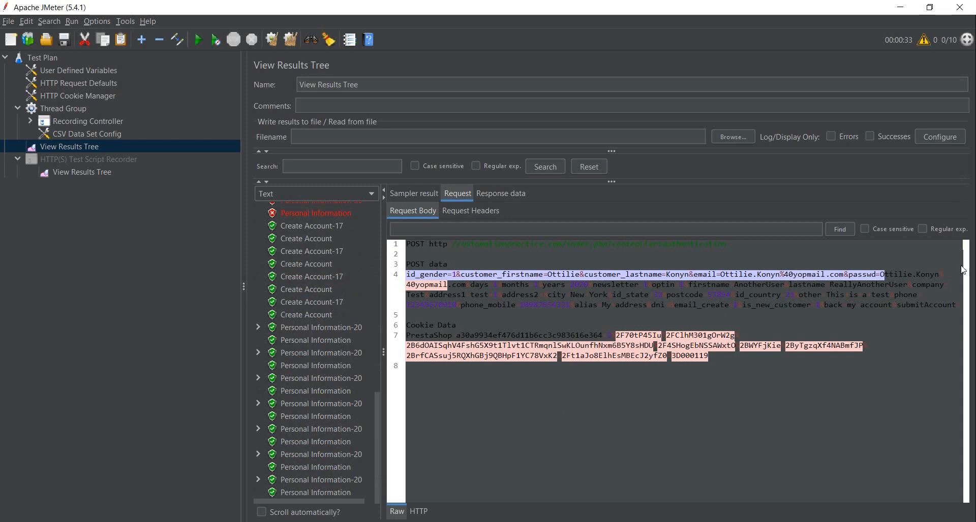
pyautogui.scroll(6, 340, 401)
pyautogui.scroll(7, 340, 410)
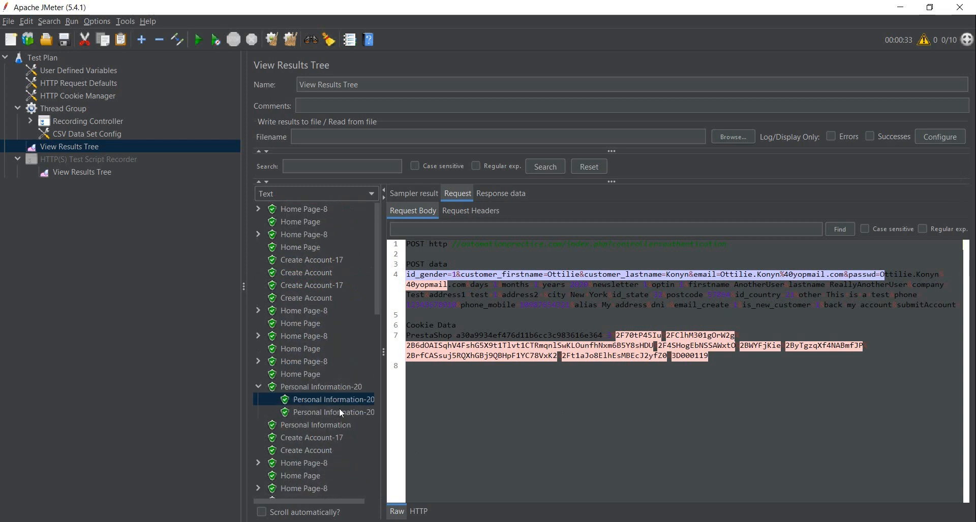
pyautogui.scroll(-13, 348, 386)
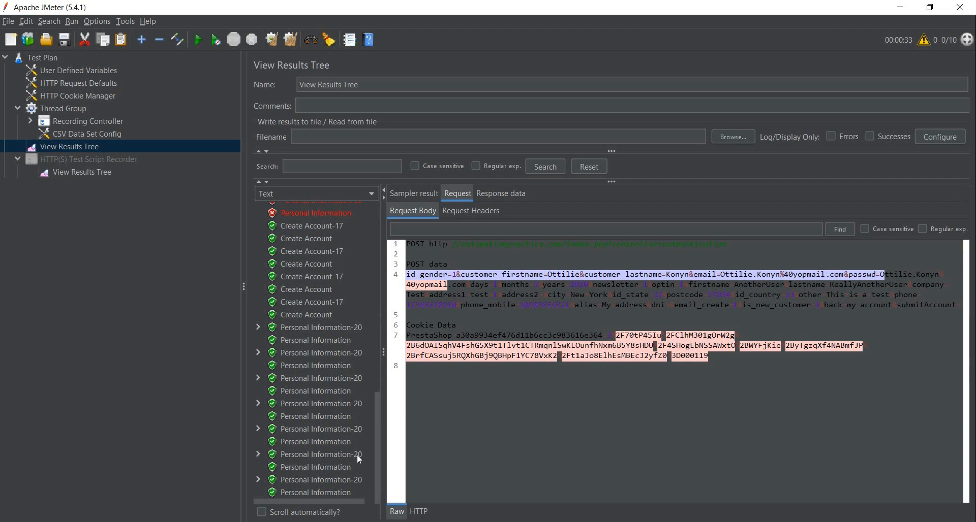
pyautogui.scroll(13, 357, 459)
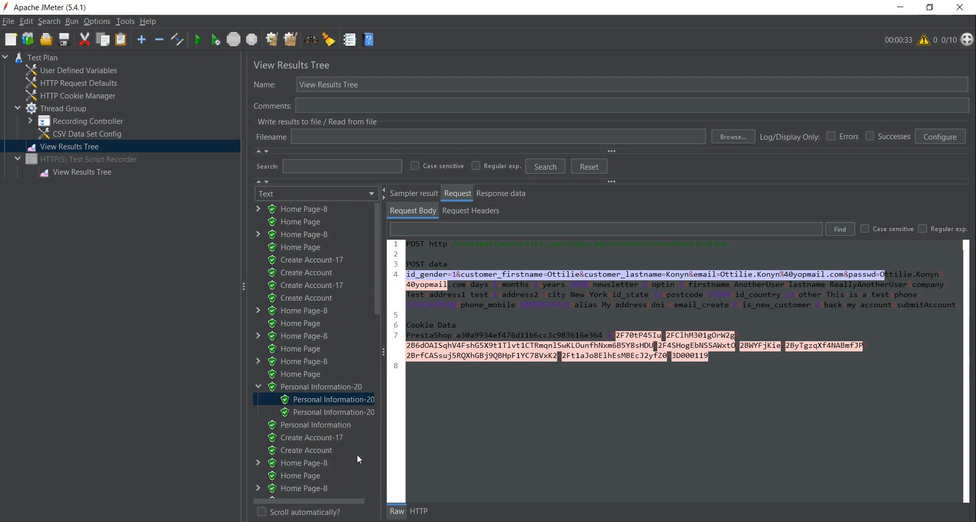
# - Switch to the store in Firefox, sign out, and open its login page in a new Chrome tab
pyautogui.hotkey('alt', 'Tab')
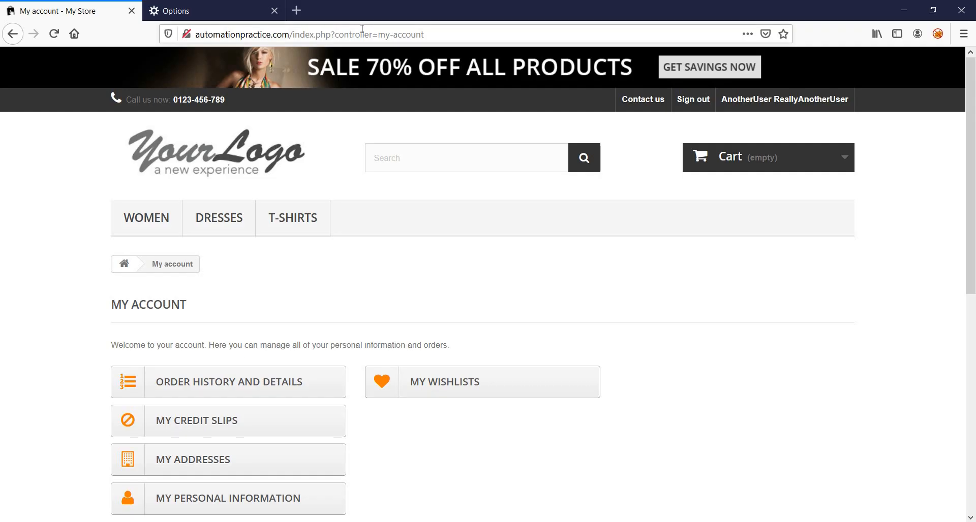
pyautogui.click(694, 100)
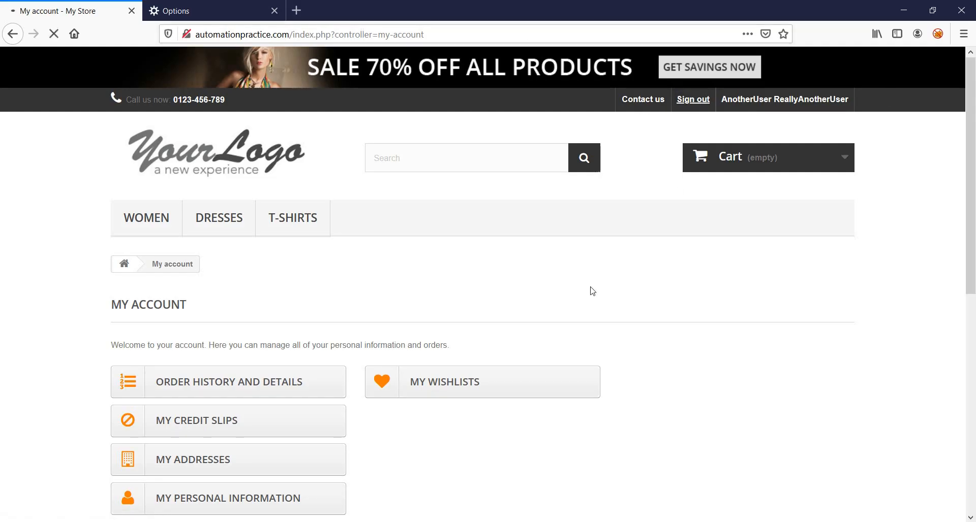
pyautogui.click(445, 34)
pyautogui.hotkey('ctrl', 'c')
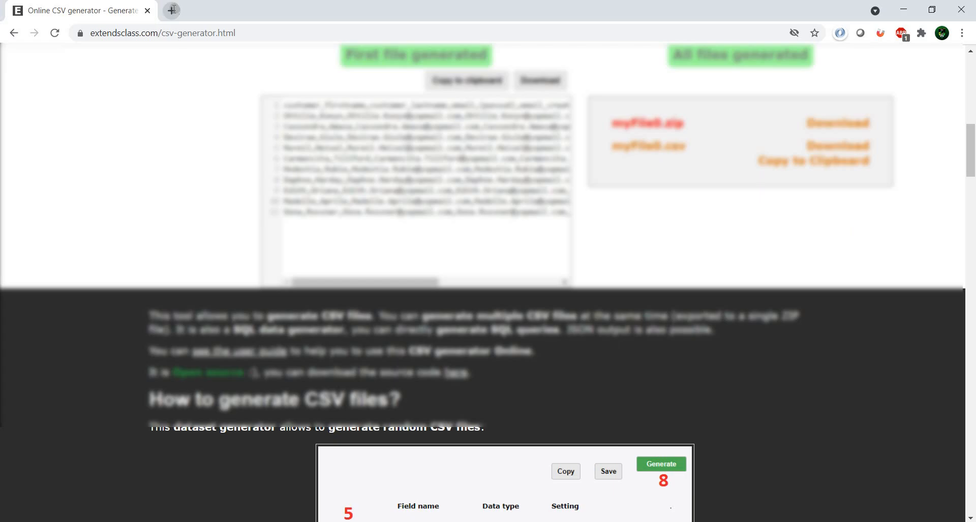
pyautogui.click(171, 10)
pyautogui.hotkey('ctrl', 'v')
pyautogui.press('Return')
# - Copy the first record's e-mail from the generated CSV and try to create a store account with it
pyautogui.click(76, 10)
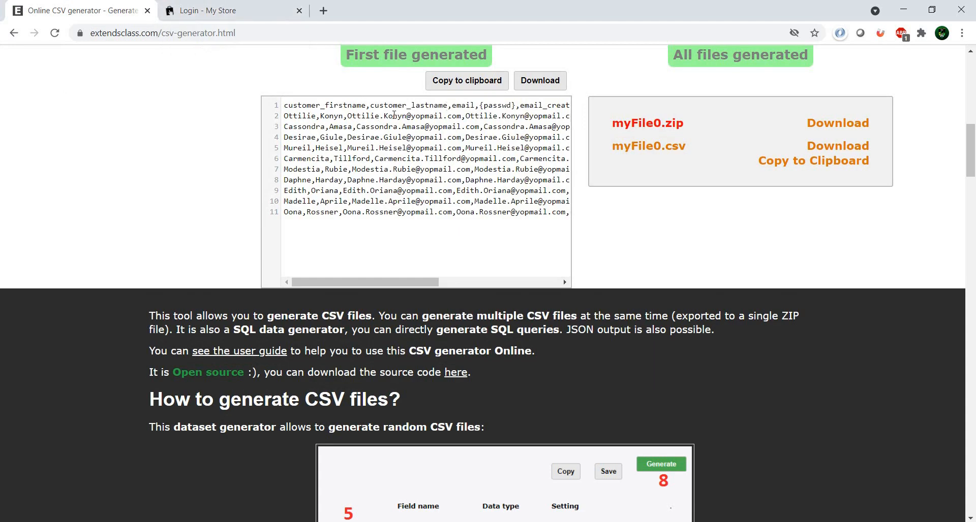
pyautogui.moveTo(347, 116); pyautogui.dragTo(459, 117)
pyautogui.hotkey('ctrl', 'c')
pyautogui.click(231, 8)
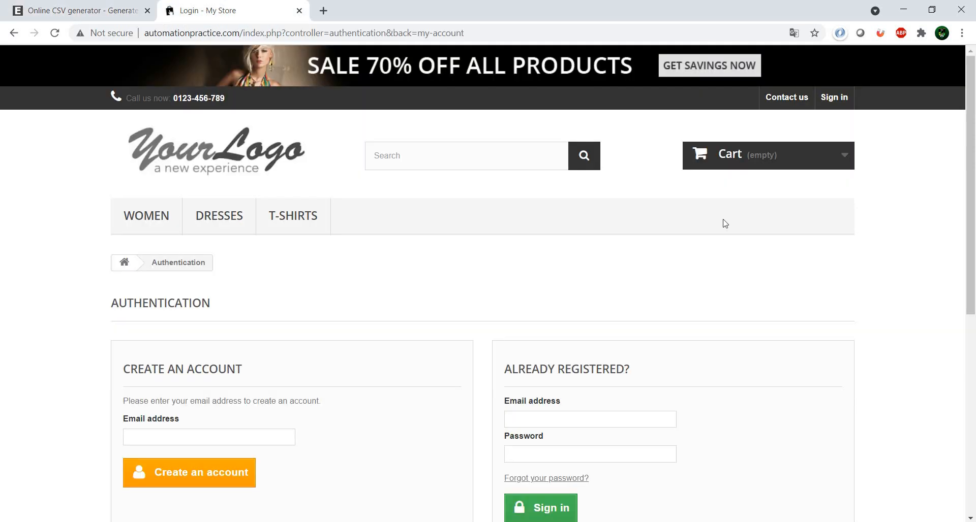
pyautogui.click(235, 436)
pyautogui.hotkey('ctrl', 'v')
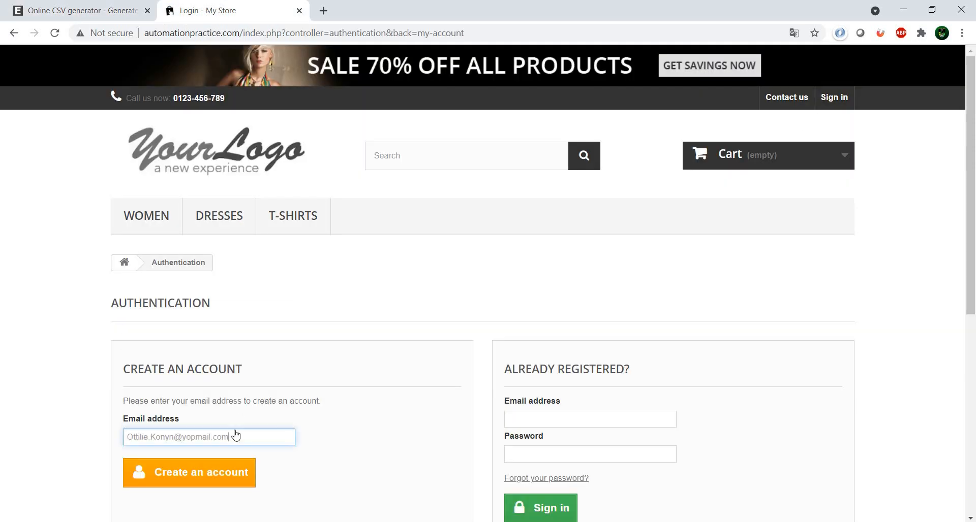
pyautogui.click(204, 487)
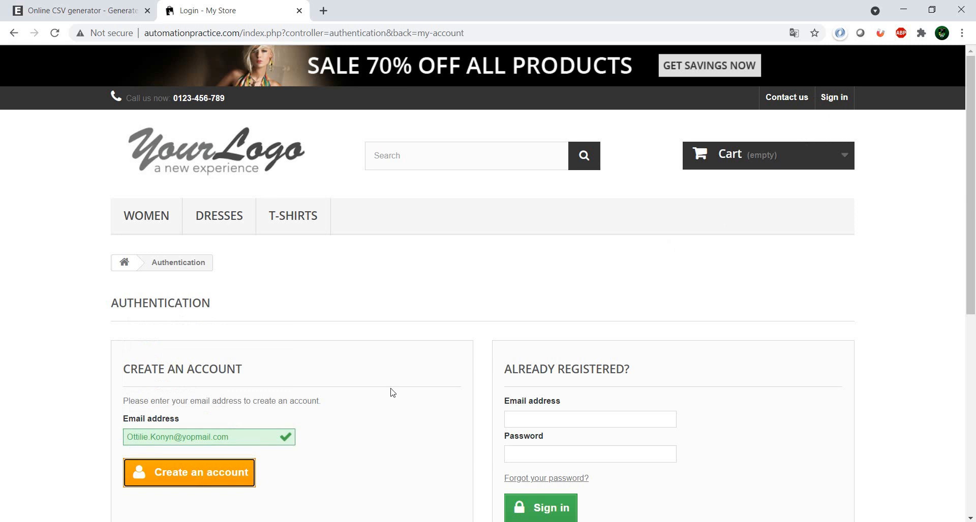
# - Sign in to the store by entering the first CSV record's e-mail address and account password
pyautogui.scroll(-3, 392, 393)
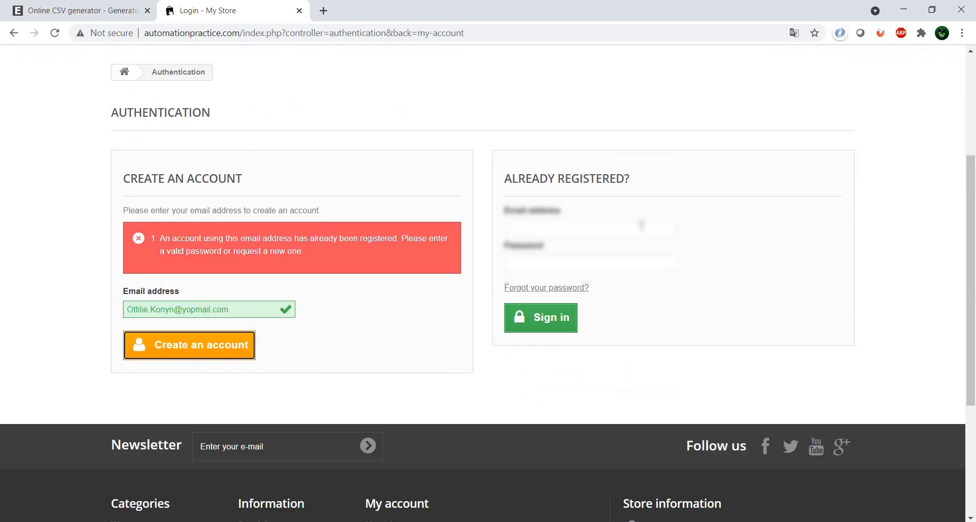
pyautogui.click(564, 227)
pyautogui.hotkey('ctrl', 'v')
pyautogui.click(556, 263)
pyautogui.hotkey('ctrl', 'v')
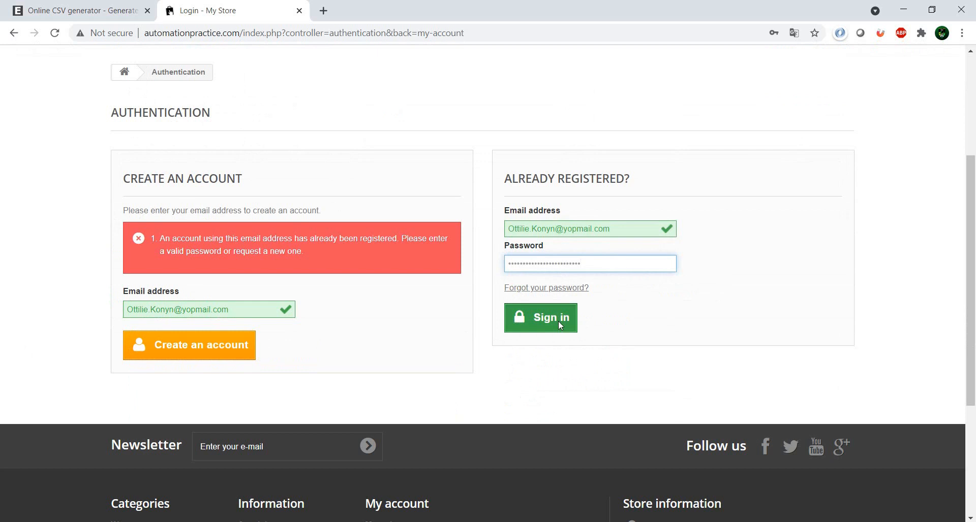
pyautogui.click(559, 325)
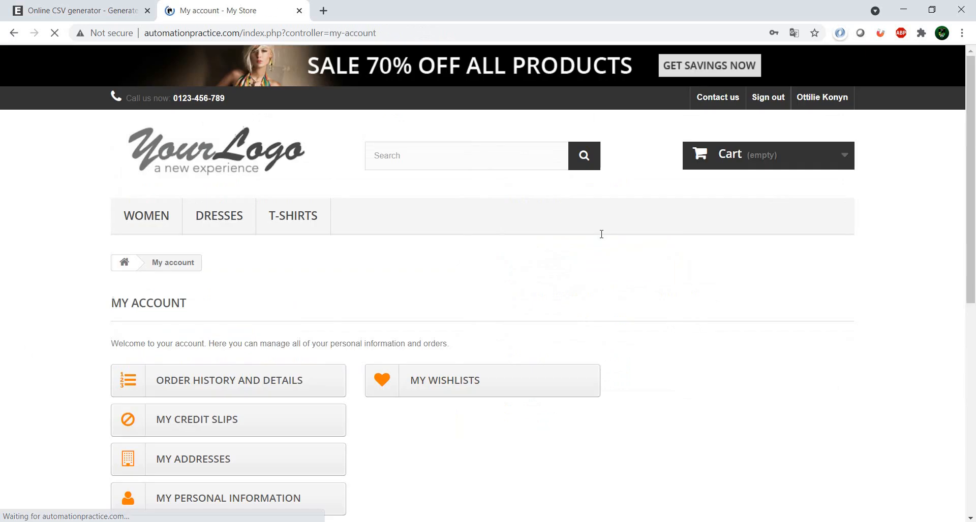
# - Open the signed-in account's My Addresses page and examine the stored address
pyautogui.click(815, 51)
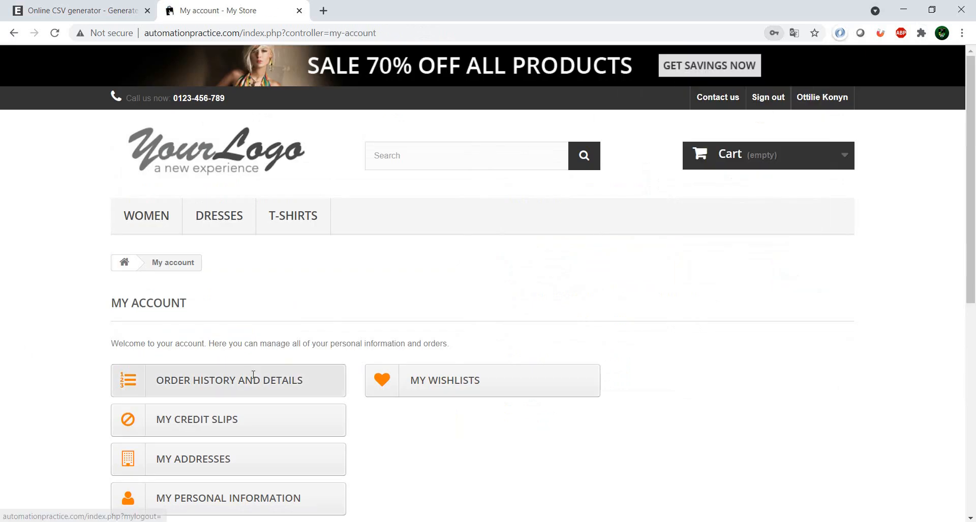
pyautogui.scroll(-1, 302, 331)
pyautogui.scroll(-2, 302, 331)
pyautogui.click(206, 307)
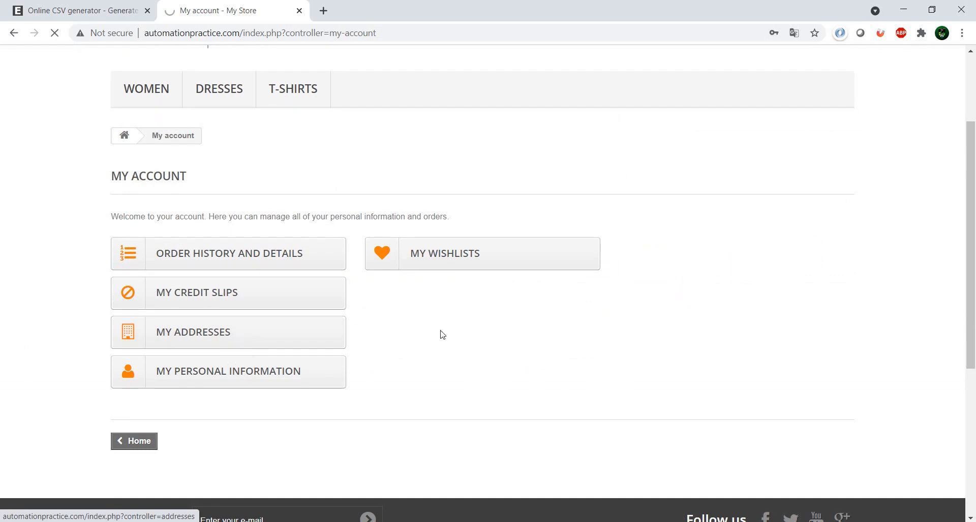
pyautogui.hotkey('alt', 'Left')
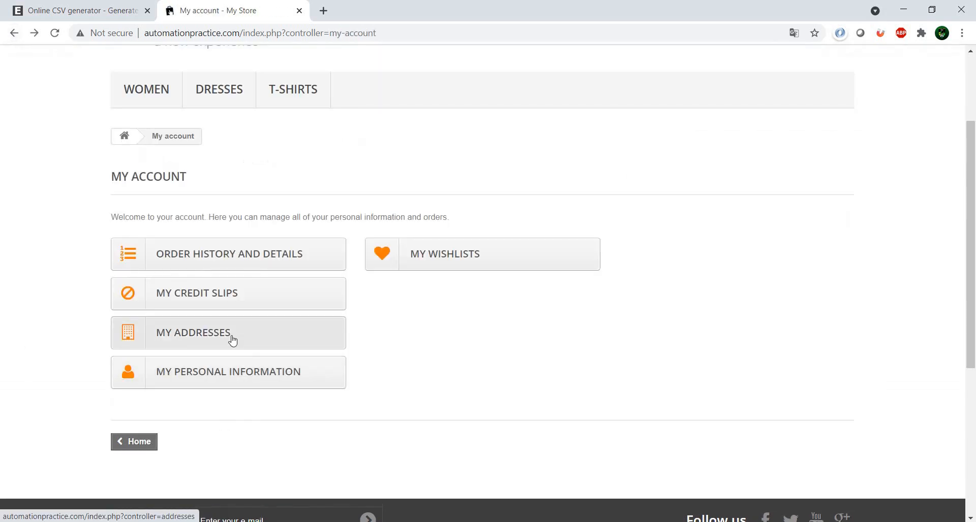
pyautogui.click(231, 337)
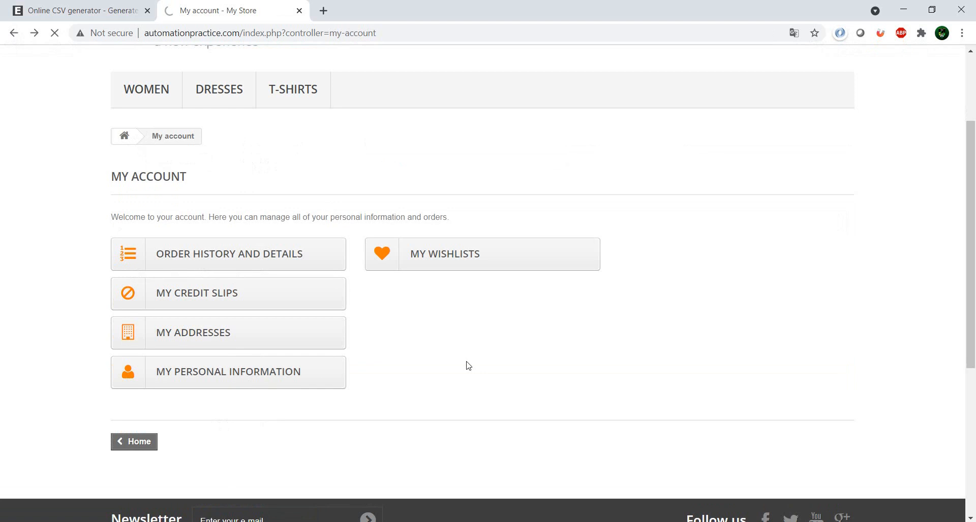
pyautogui.scroll(-3, 468, 366)
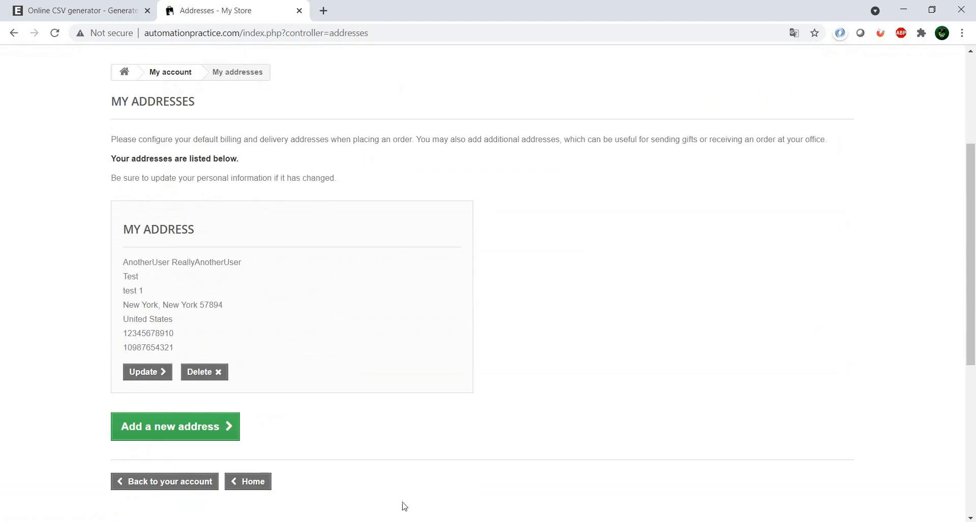
# - Return to JMeter and locate the failed Personal Information-20 sample in the results list
pyautogui.hotkey('alt', 'Tab')
pyautogui.scroll(-10, 319, 389)
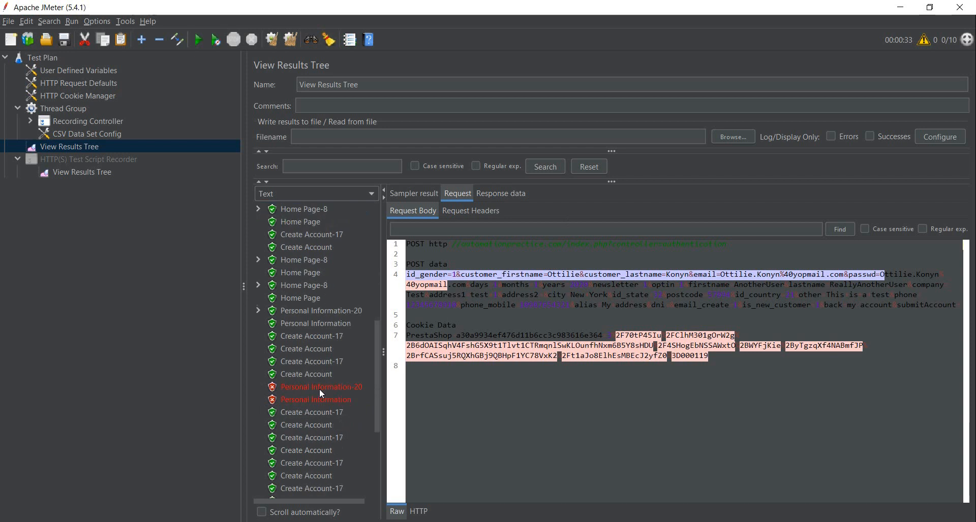